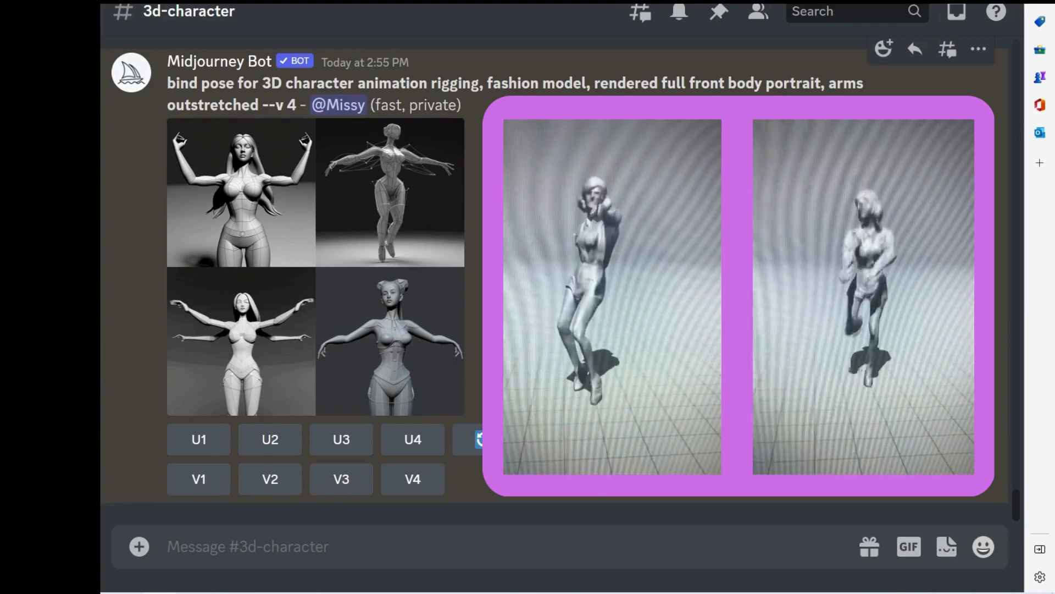
# Review the prompt notes, comparing the "bind pose for 3D character animation rigging", "photorealistic" and "Fashion Photography" wording
pyautogui.moveTo(138, 109); pyautogui.dragTo(371, 106)
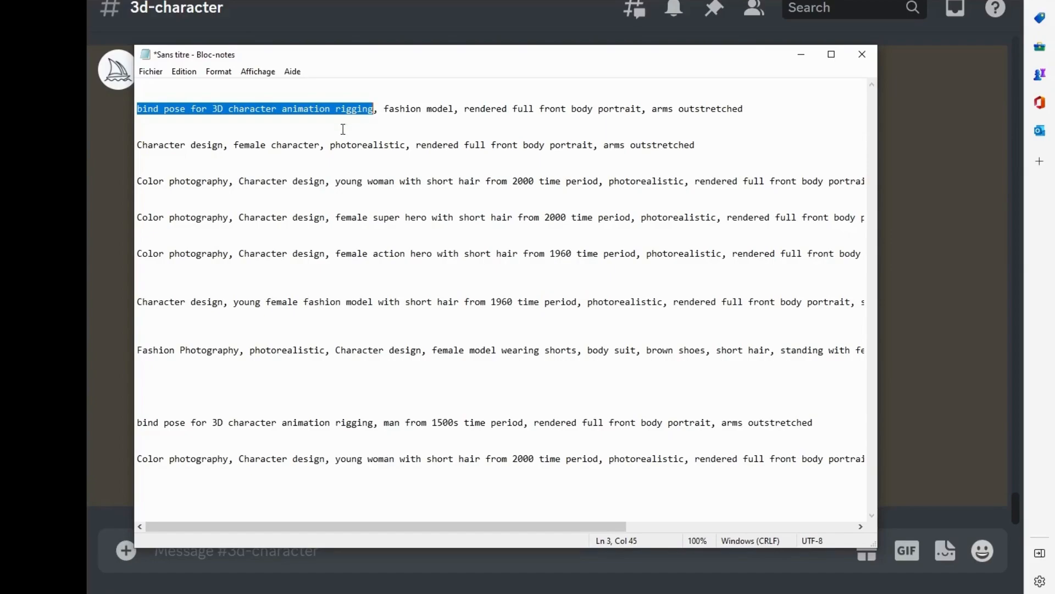
pyautogui.moveTo(331, 145); pyautogui.dragTo(402, 144)
pyautogui.moveTo(143, 352); pyautogui.dragTo(235, 355)
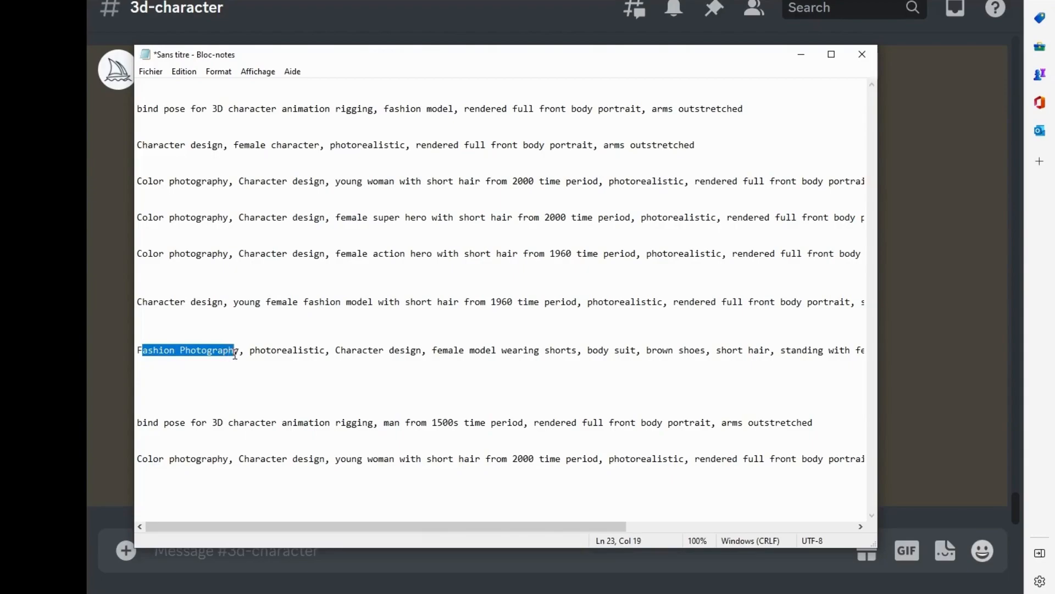
pyautogui.click(407, 367)
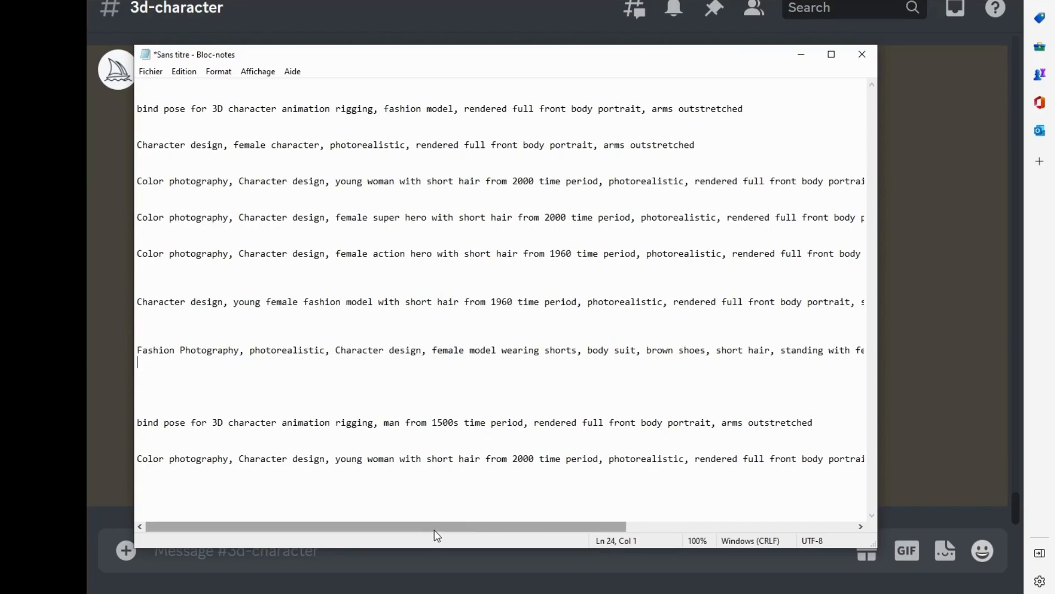
pyautogui.moveTo(432, 526); pyautogui.dragTo(384, 535)
# Submit the noted prompt with /imagine: "bind pose for 3D character animation rigging, fashion model, rendered full front body portrait, arms outstretched"
pyautogui.moveTo(746, 108); pyautogui.dragTo(443, 109)
pyautogui.click(292, 551)
pyautogui.write('/')
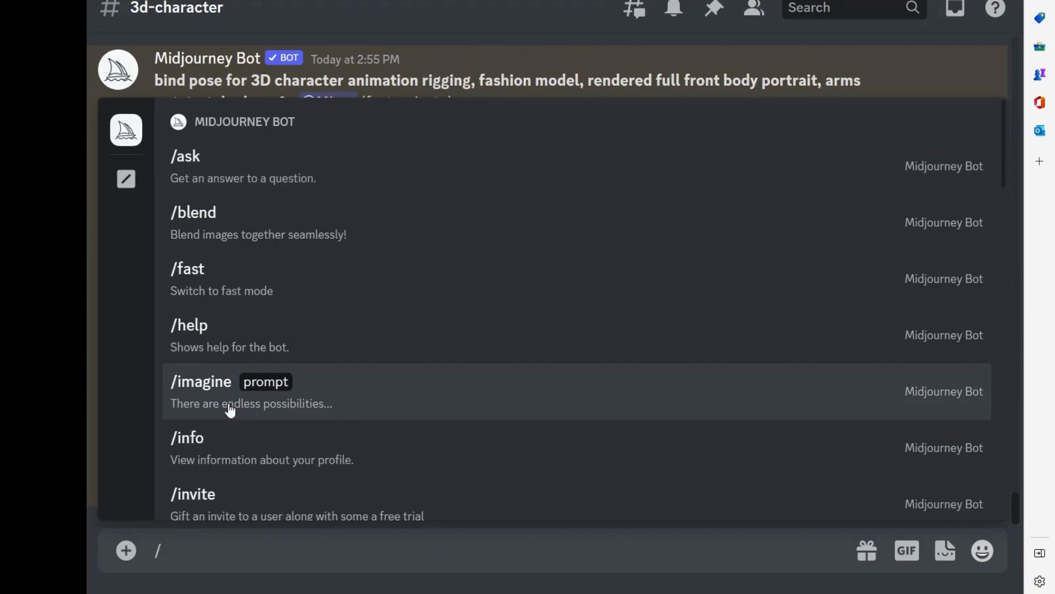
pyautogui.click(230, 409)
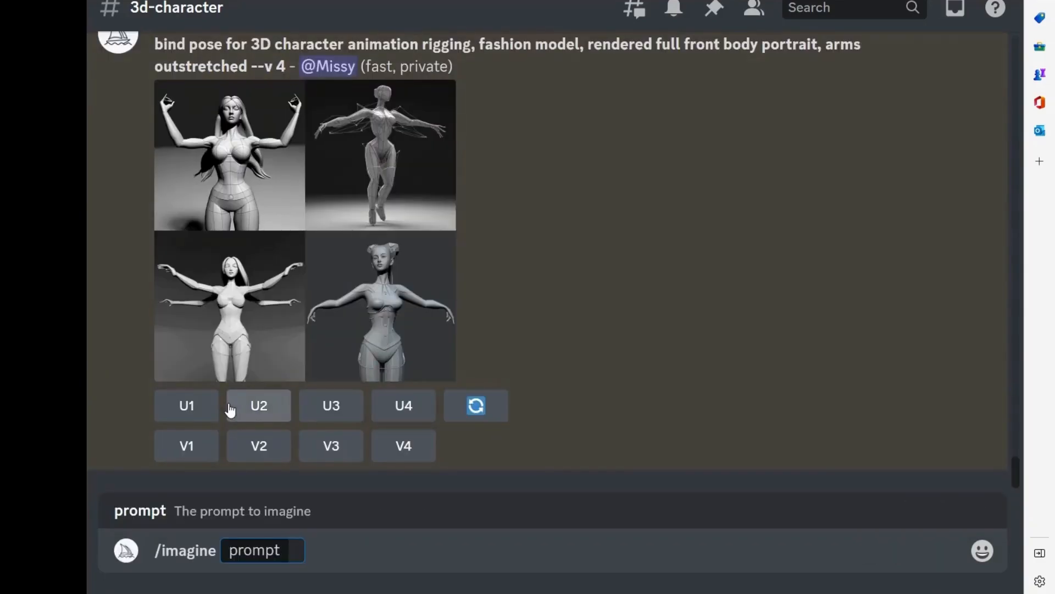
pyautogui.write('bind pose for 3D character animation rigging, fashion model, rendered full front body portrait, arms outstretched')
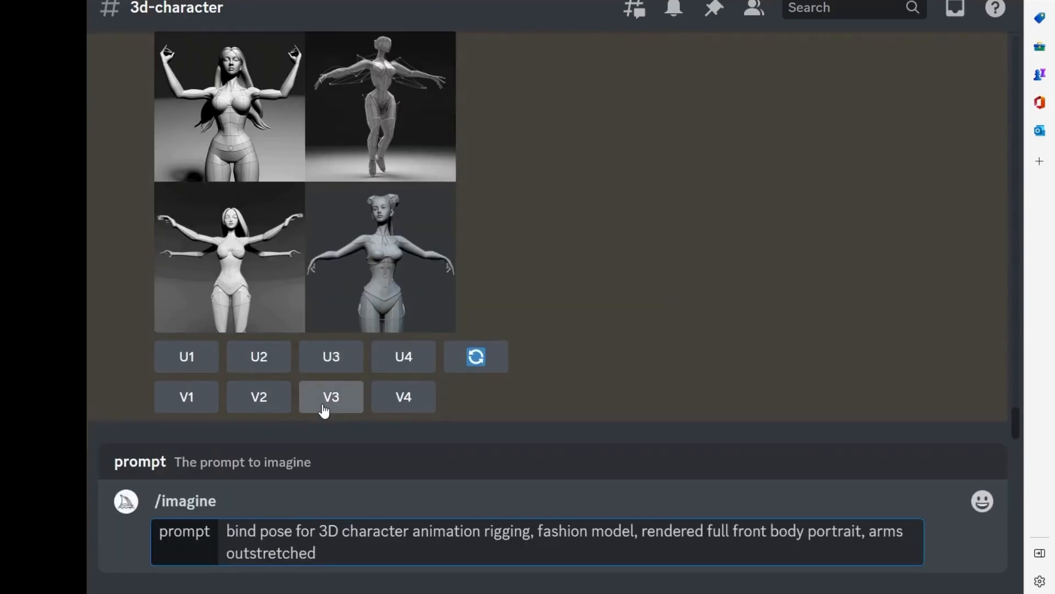
pyautogui.press('Return')
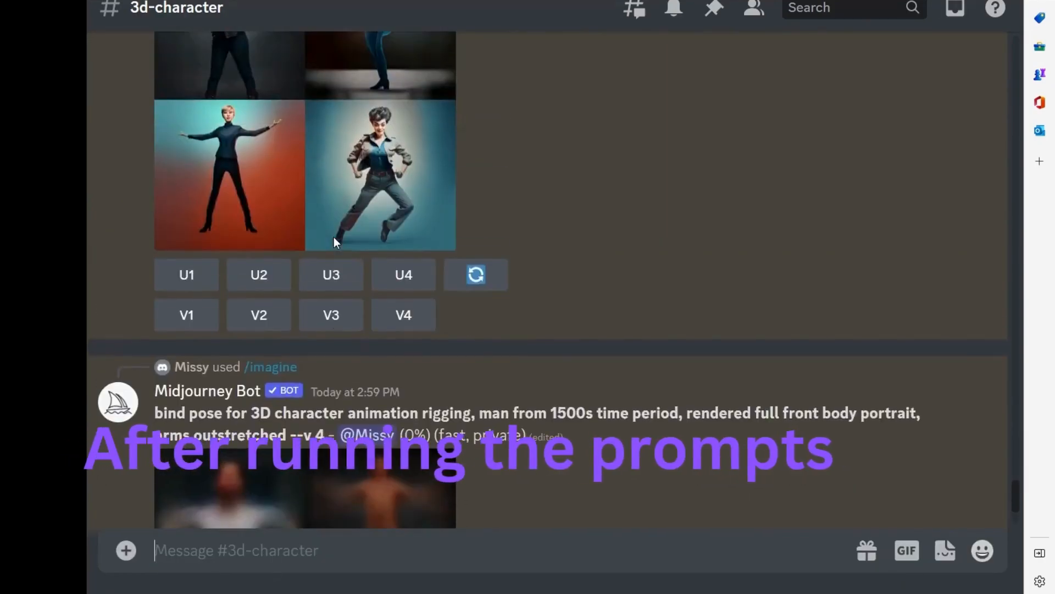
# Review the generated character grids and rerun the bind pose prompt for the man from the 1500s time period
pyautogui.scroll(5, 334, 236)
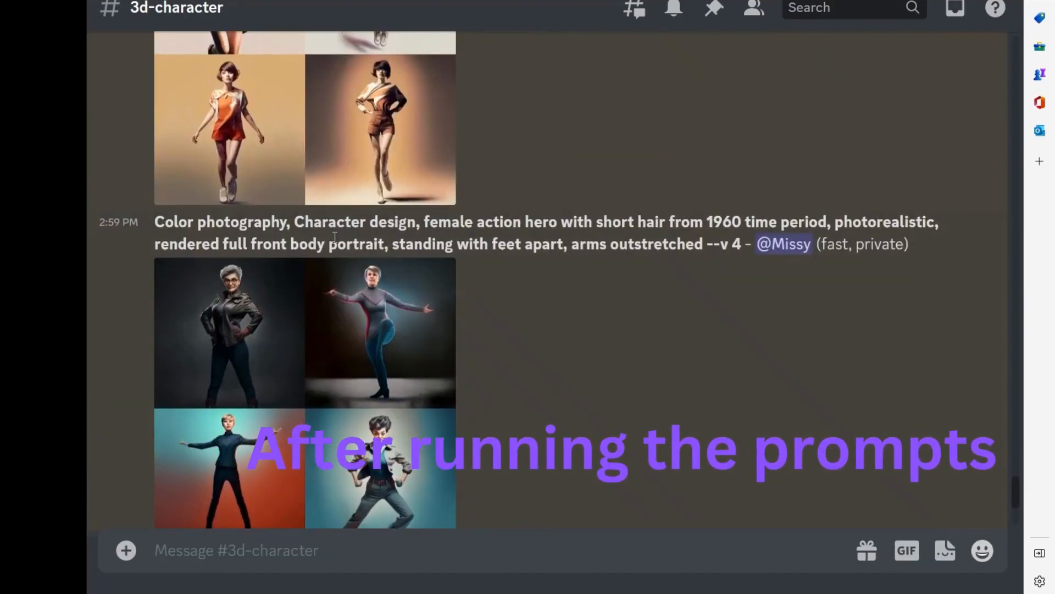
pyautogui.scroll(3, 335, 237)
pyautogui.scroll(8, 334, 238)
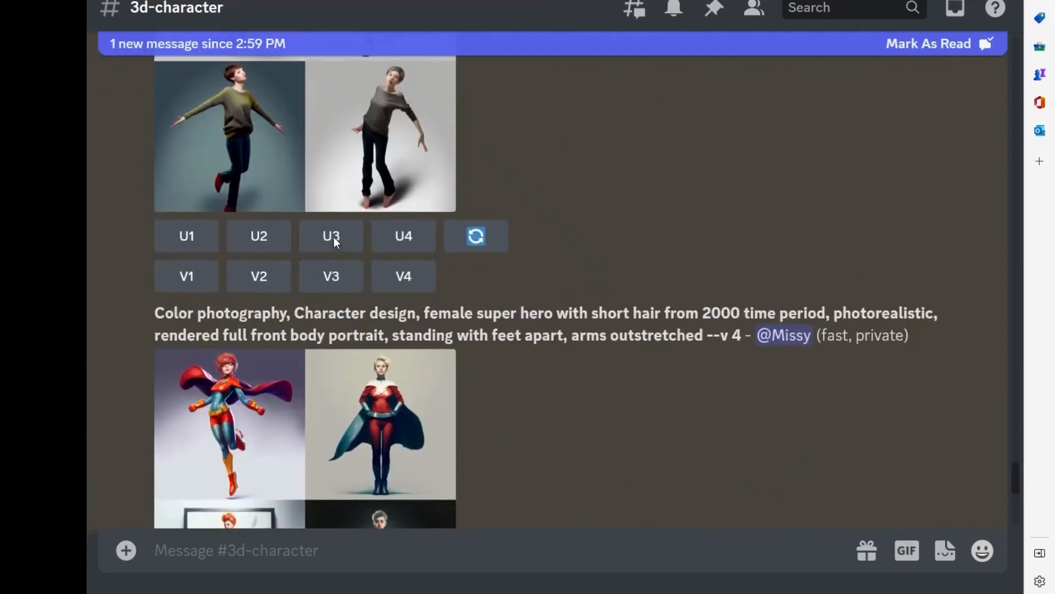
pyautogui.scroll(15, 337, 242)
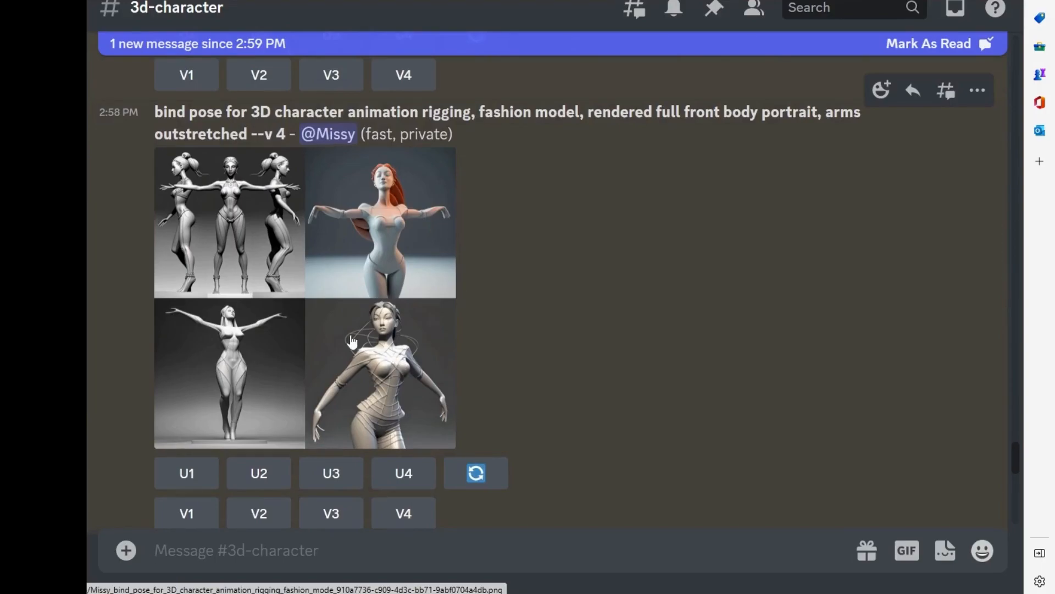
pyautogui.scroll(-3, 413, 366)
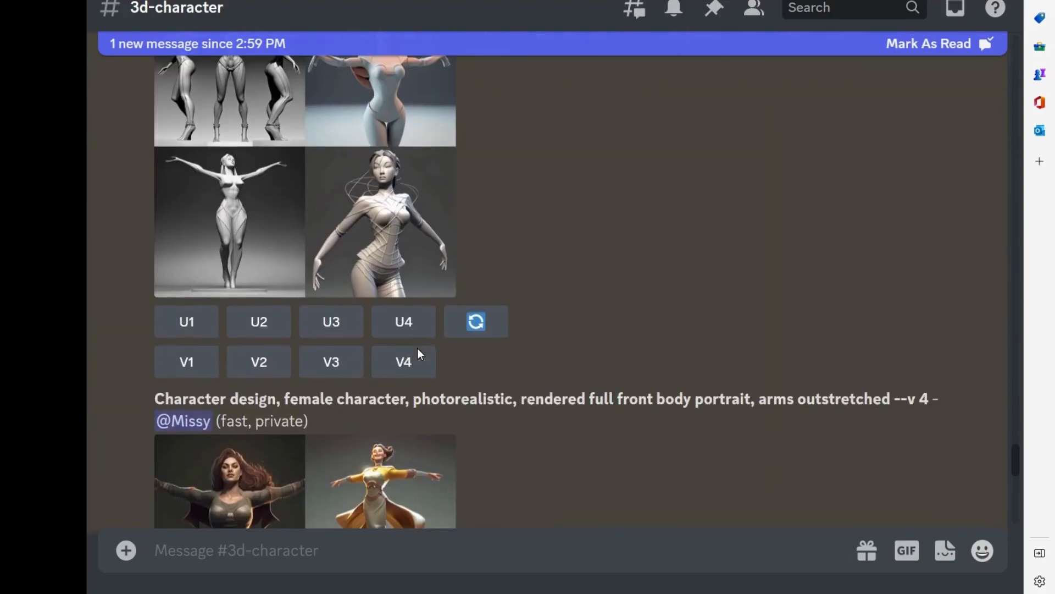
pyautogui.scroll(-14, 445, 325)
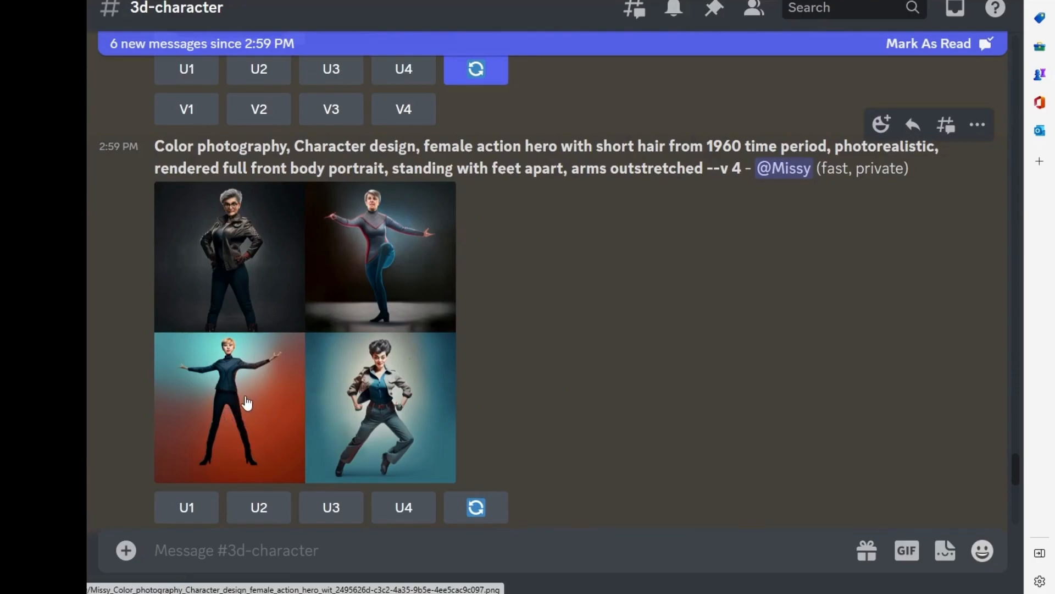
pyautogui.scroll(-9, 329, 399)
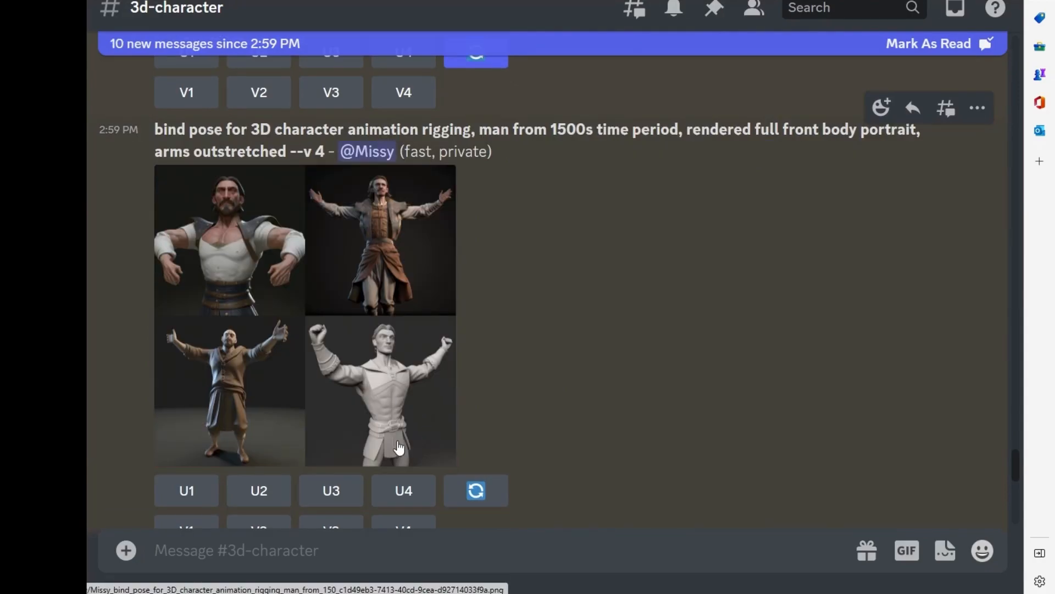
pyautogui.click(459, 483)
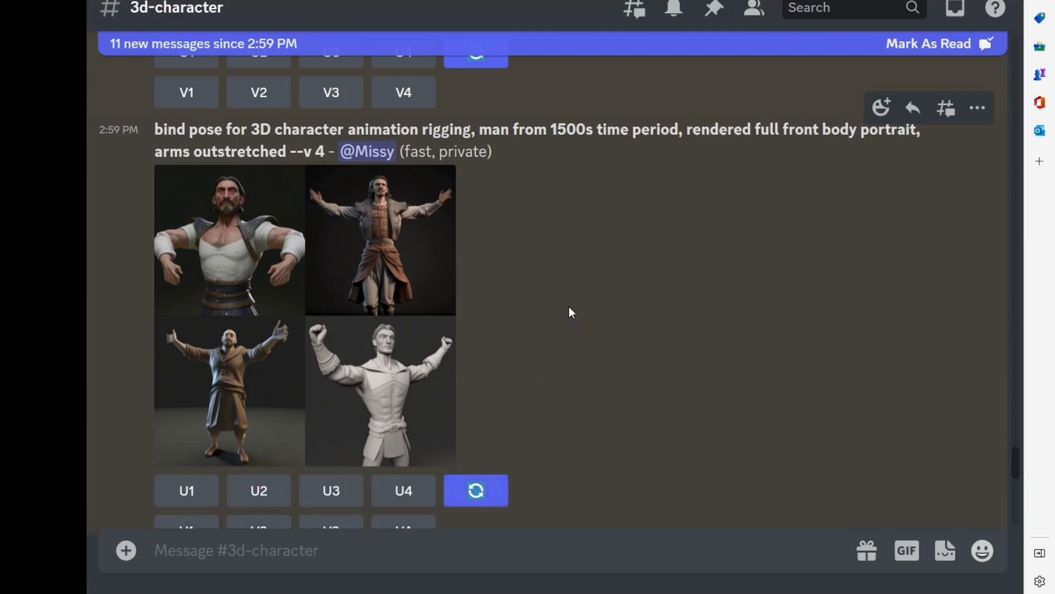
# Copy the 1500s man bind pose prompt, without its version parameter, into a new /imagine command
pyautogui.moveTo(157, 130); pyautogui.dragTo(291, 153)
pyautogui.hotkey('ctrl', 'c')
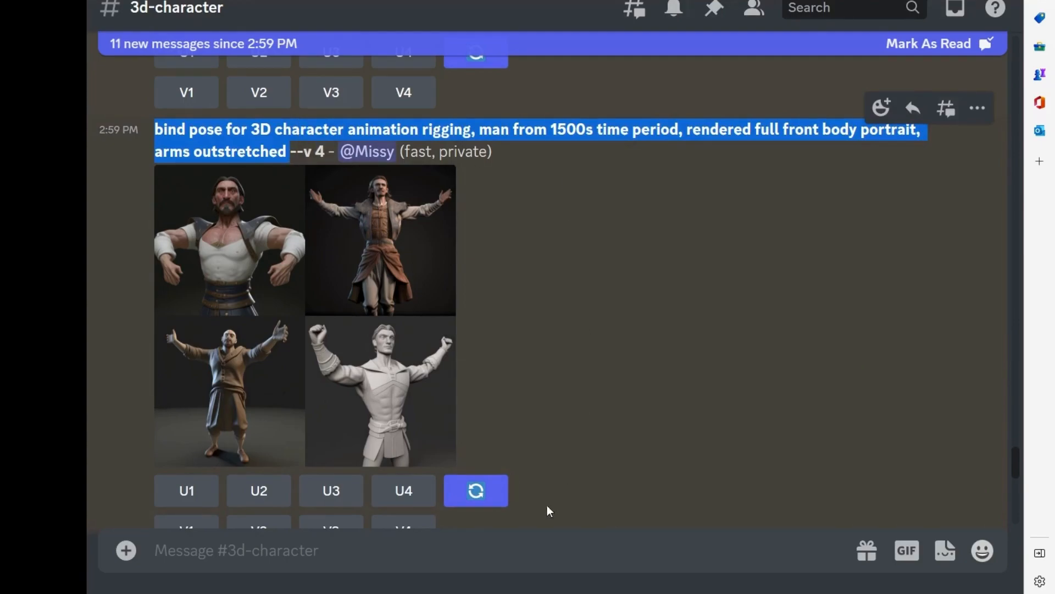
pyautogui.click(455, 549)
pyautogui.write('/')
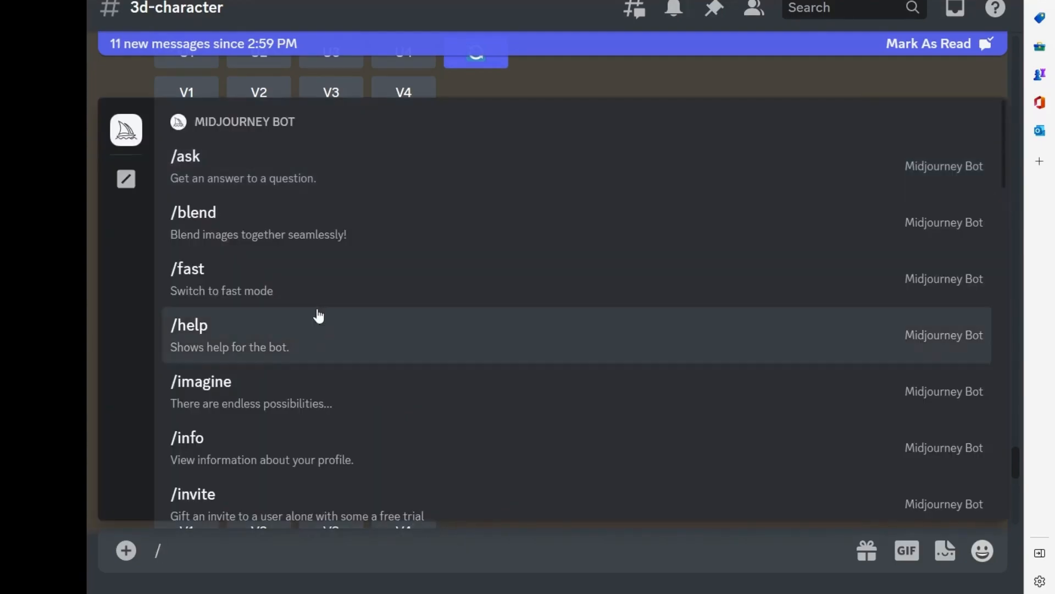
pyautogui.click(263, 398)
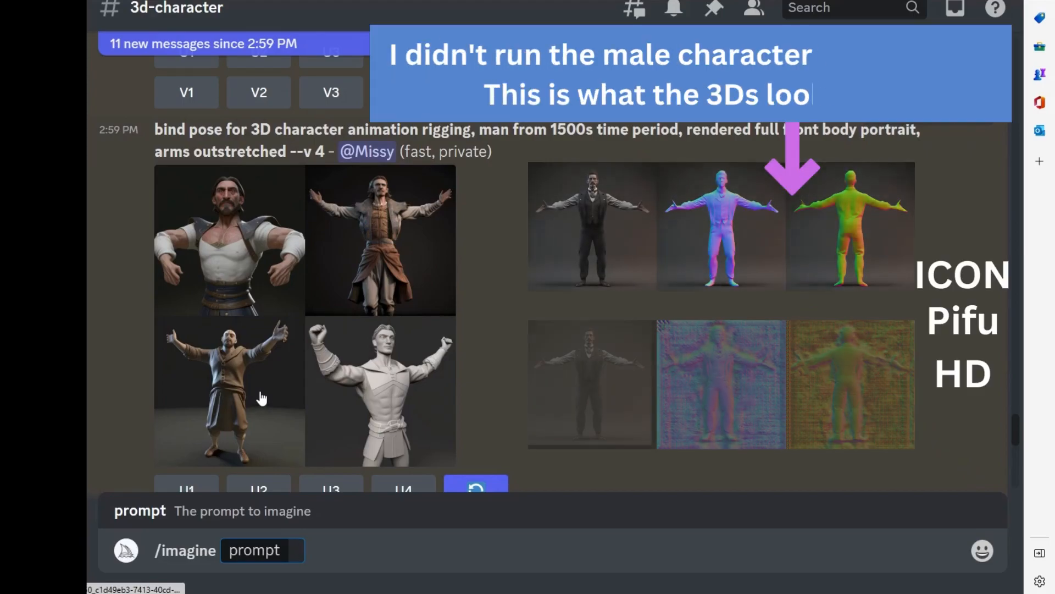
pyautogui.hotkey('ctrl', 'v')
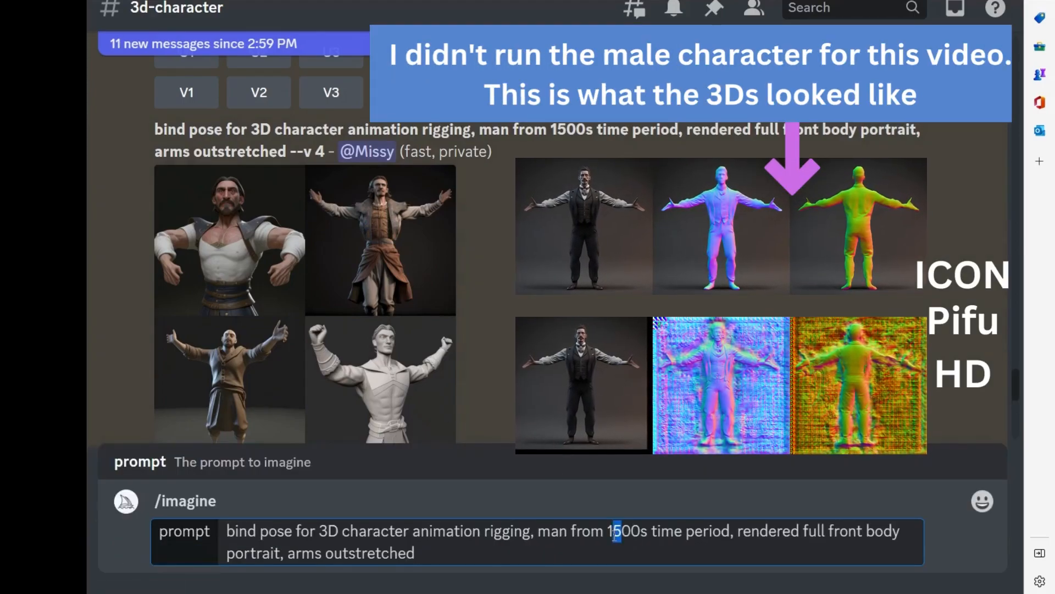
# Change the time period to 1900s, add "Photography, photorealistic," at the start of the prompt and submit it
pyautogui.write('9')
pyautogui.click(595, 554)
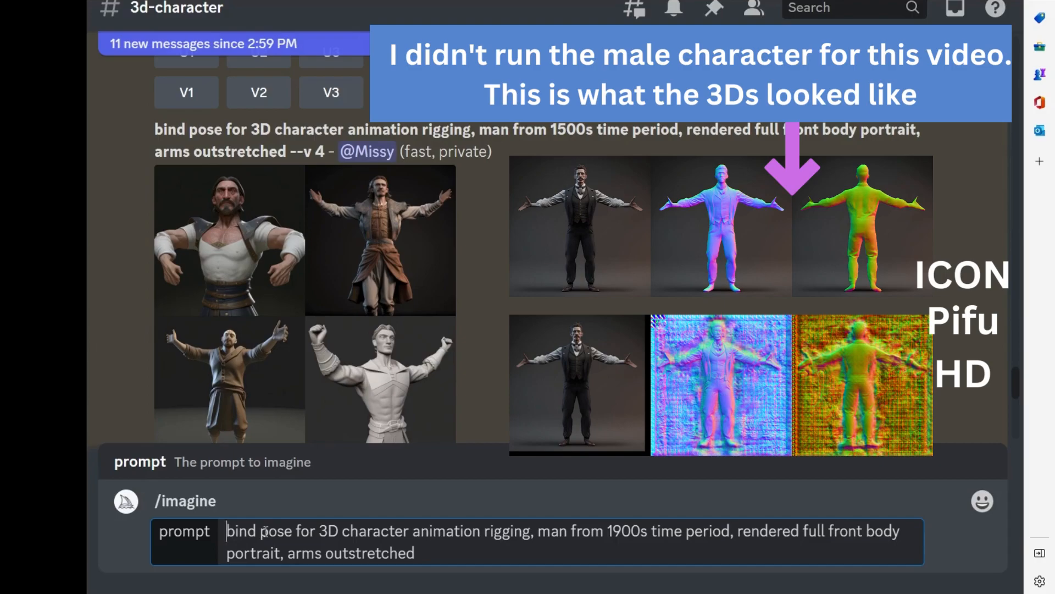
pyautogui.write('Photograp')
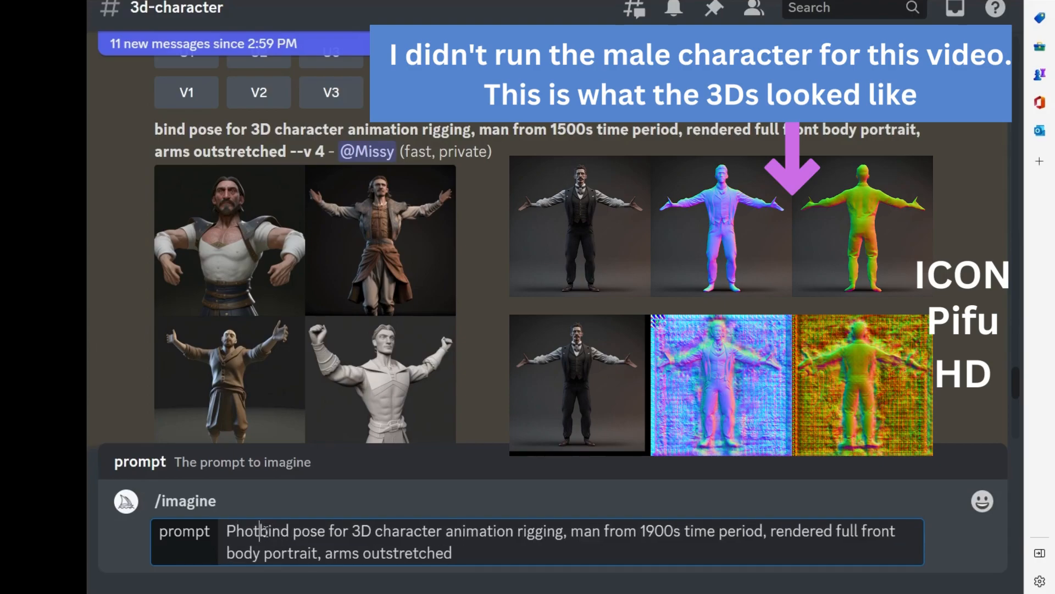
pyautogui.write('hy, photorealisti')
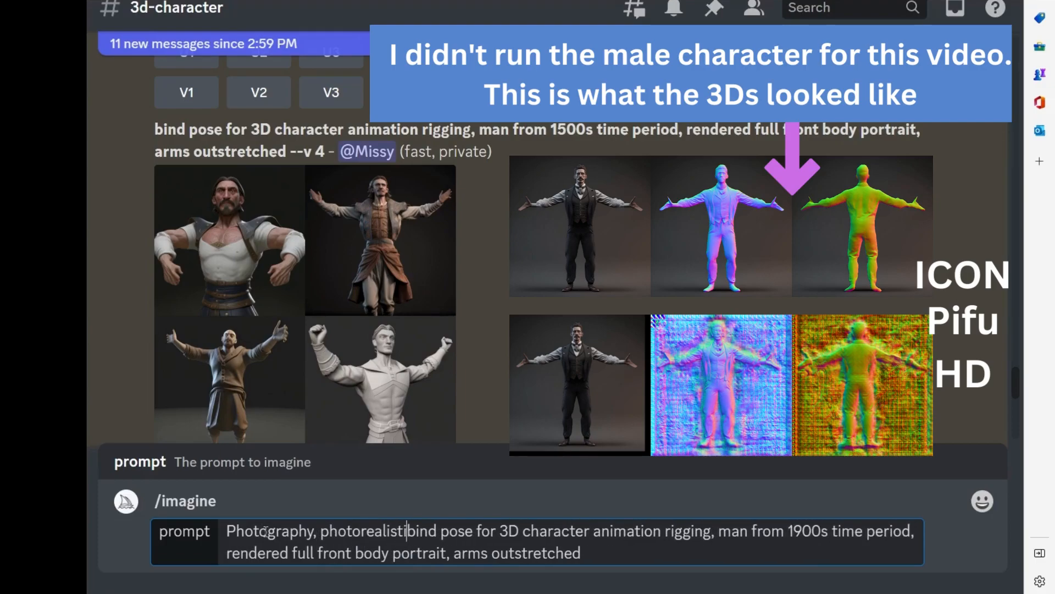
pyautogui.write('c,')
pyautogui.press('Return')
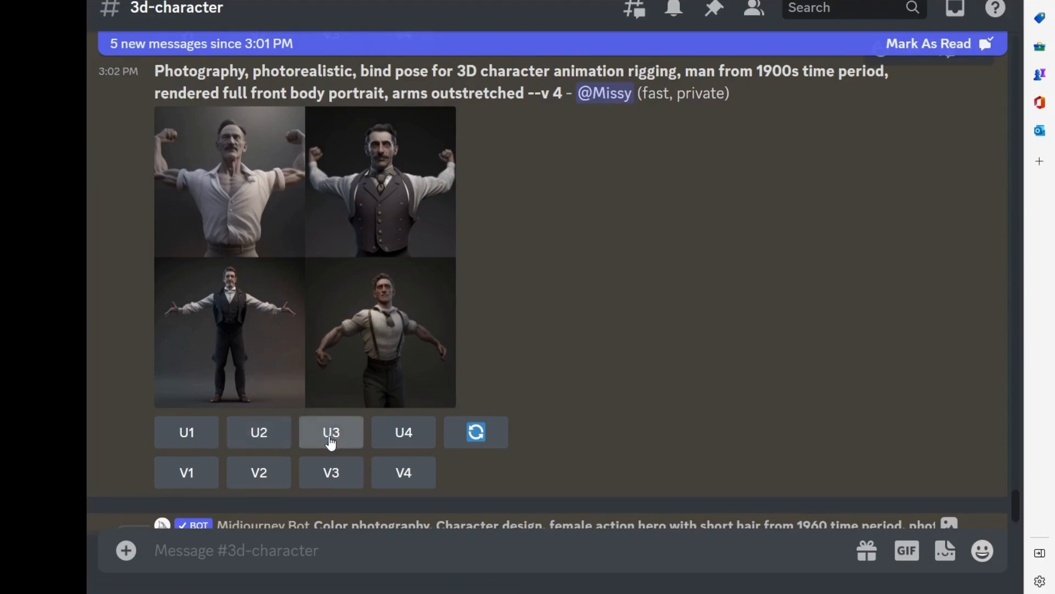
# Upscale the third image of the 1900s man and the fourth image in the grid of short-haired women in shorts
pyautogui.click(330, 440)
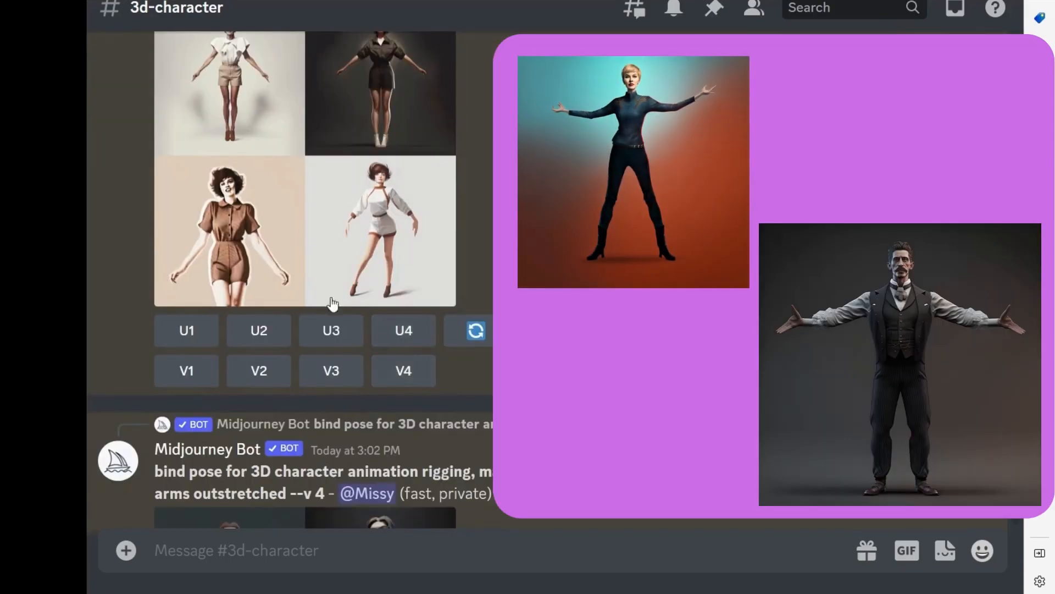
pyautogui.click(393, 340)
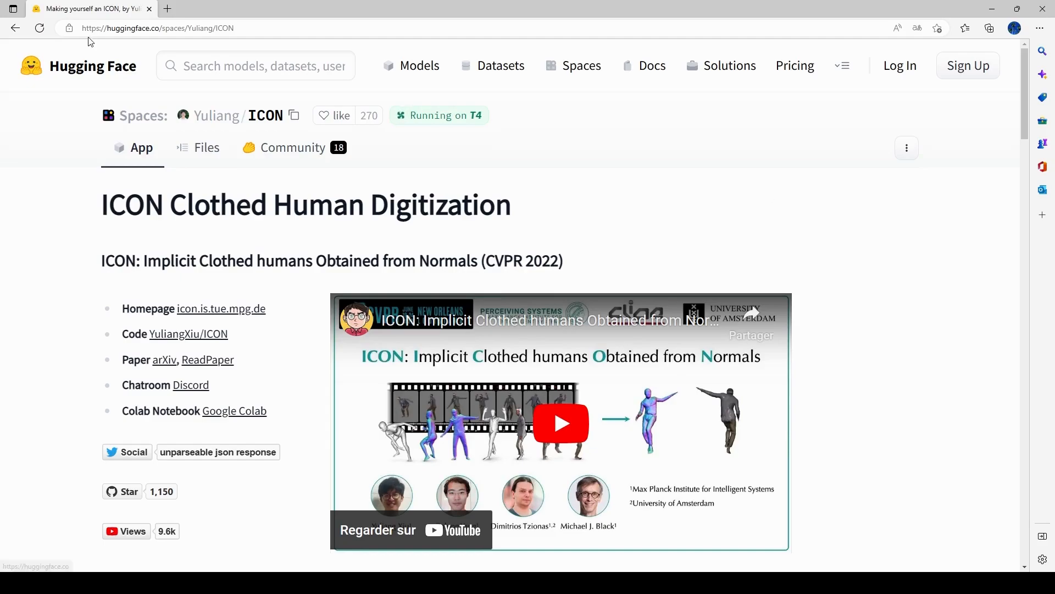
# In the Hugging Face ICON space, submit FemaleDemoPose1.png as the input image with ICON as the reconstruction method
pyautogui.scroll(-10, 845, 358)
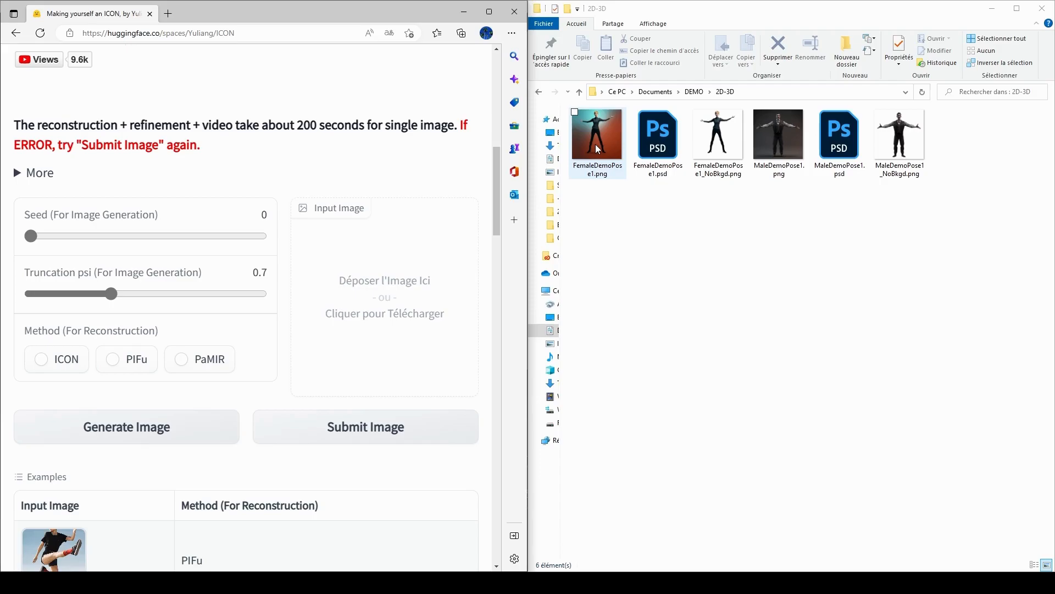
pyautogui.moveTo(598, 137); pyautogui.dragTo(392, 295)
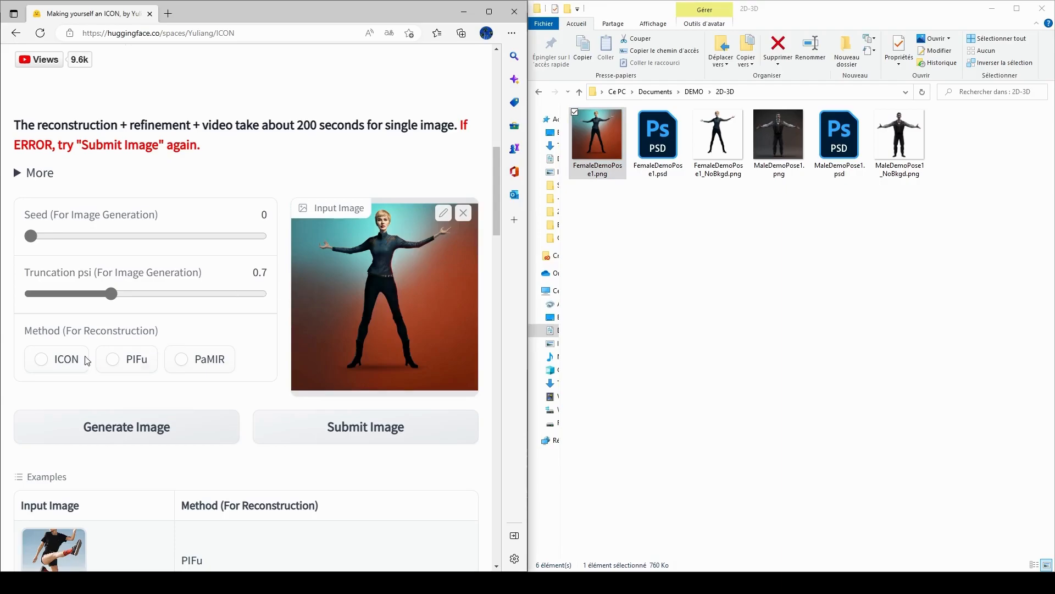
pyautogui.click(42, 360)
pyautogui.scroll(-2, 363, 337)
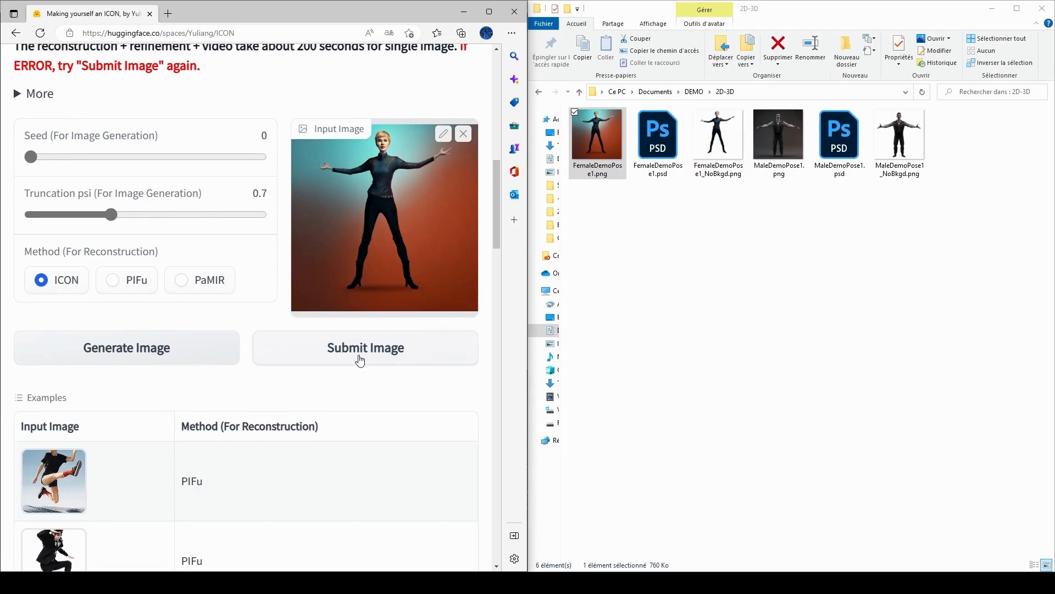
pyautogui.click(489, 13)
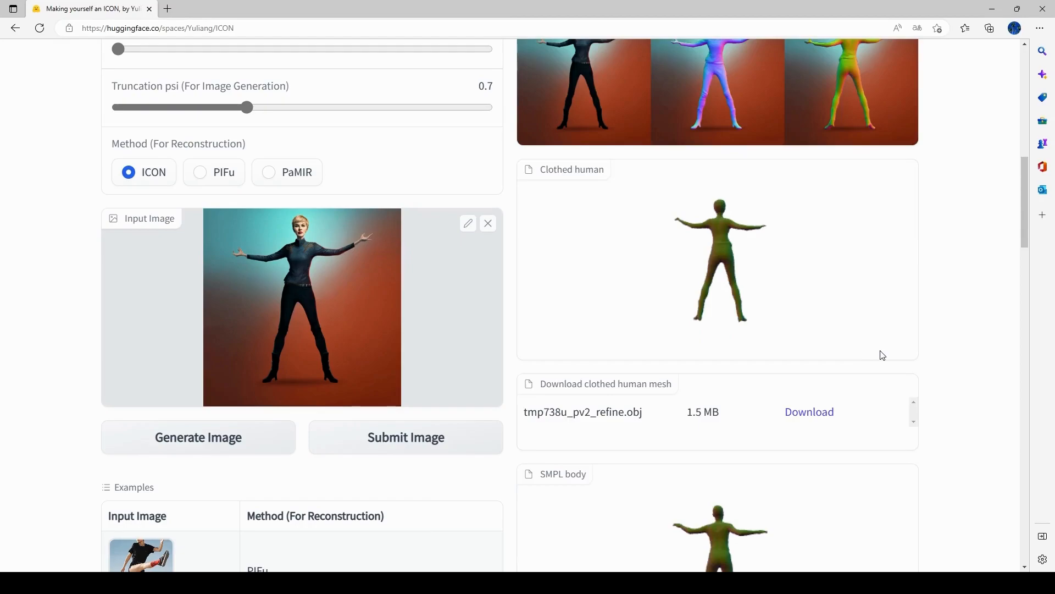
# Inspect the clothed human model up close and from several angles, including its side profile
pyautogui.scroll(5, 882, 356)
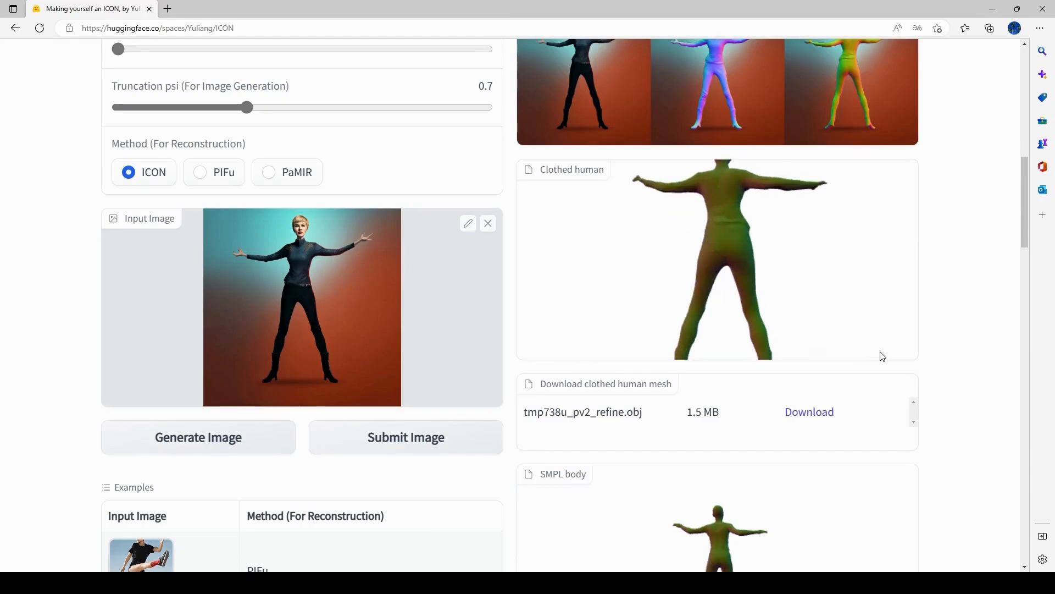
pyautogui.scroll(-3, 828, 327)
pyautogui.moveTo(772, 276); pyautogui.dragTo(828, 289)
pyautogui.moveTo(679, 322); pyautogui.dragTo(629, 313)
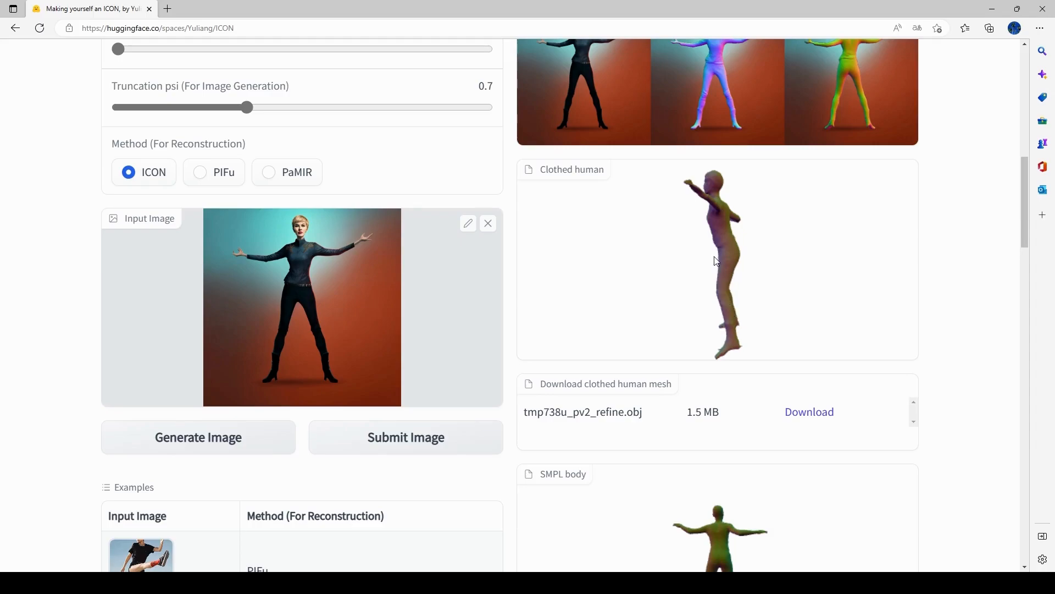
pyautogui.moveTo(717, 259)
pyautogui.mouseDown()
pyautogui.moveTo(775, 295)
pyautogui.moveTo(778, 314)
pyautogui.moveTo(744, 322)
pyautogui.moveTo(775, 313)
pyautogui.moveTo(737, 264)
pyautogui.mouseUp()
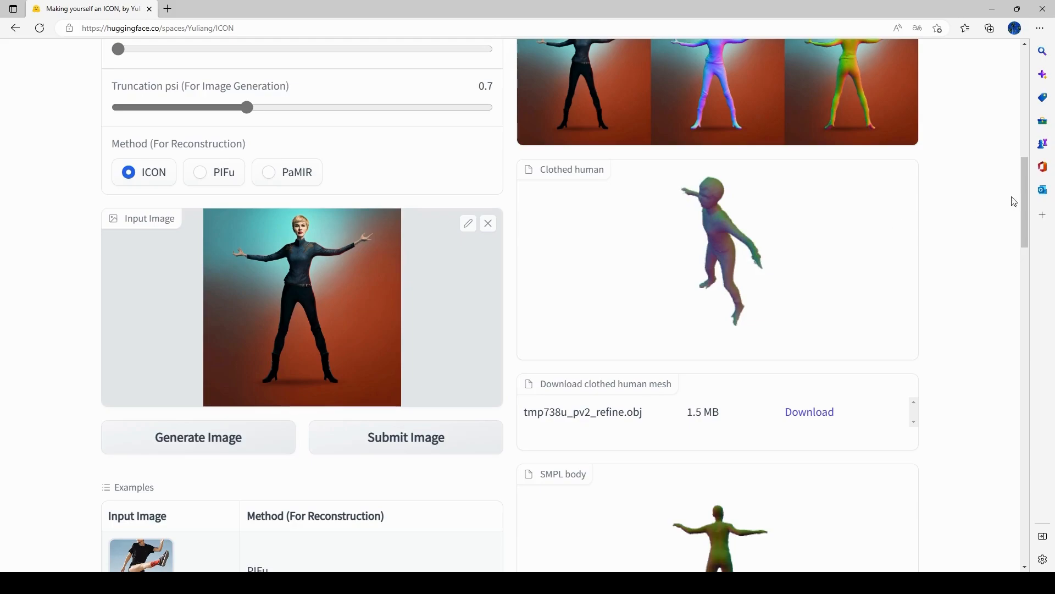
# Examine the image normal overlap, clothed human and SMPL body results against the input image and reconstruction method options
pyautogui.moveTo(1020, 206); pyautogui.dragTo(1019, 186)
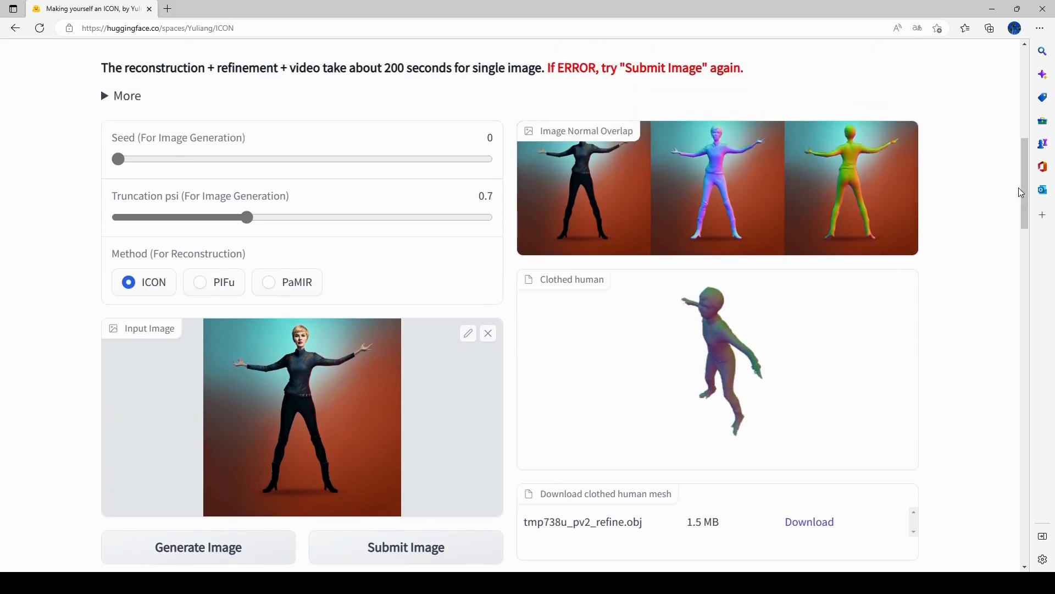
pyautogui.scroll(-6, 945, 238)
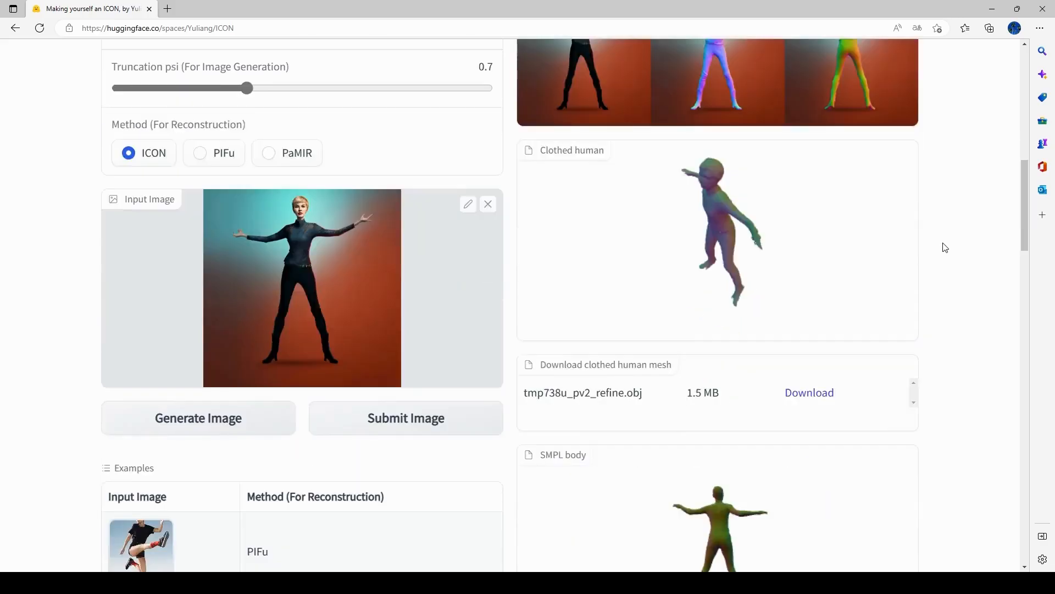
pyautogui.scroll(-6, 942, 248)
pyautogui.scroll(10, 937, 250)
pyautogui.scroll(2, 935, 251)
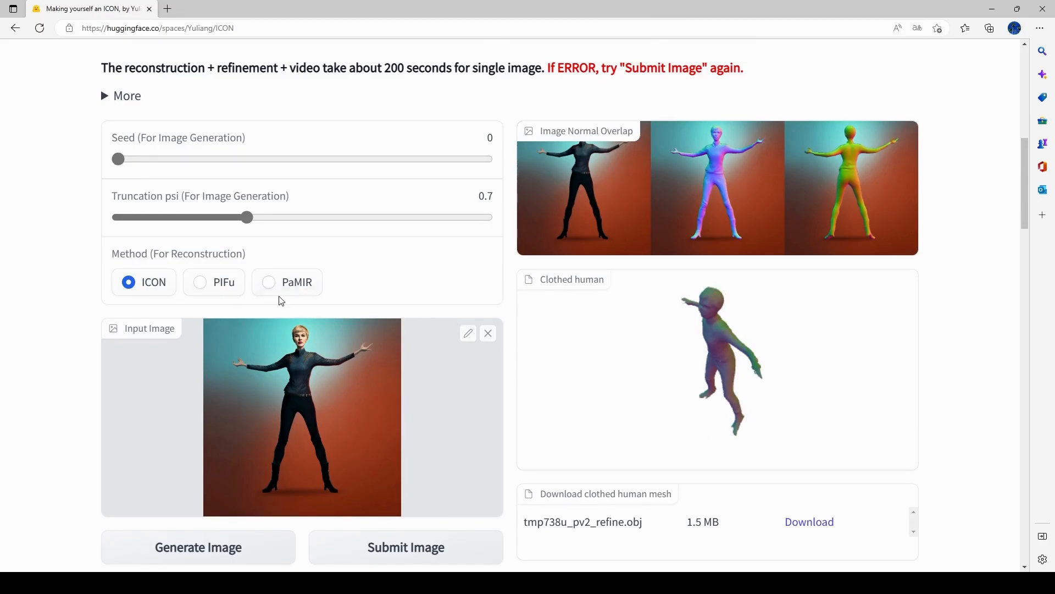
pyautogui.scroll(-3, 770, 352)
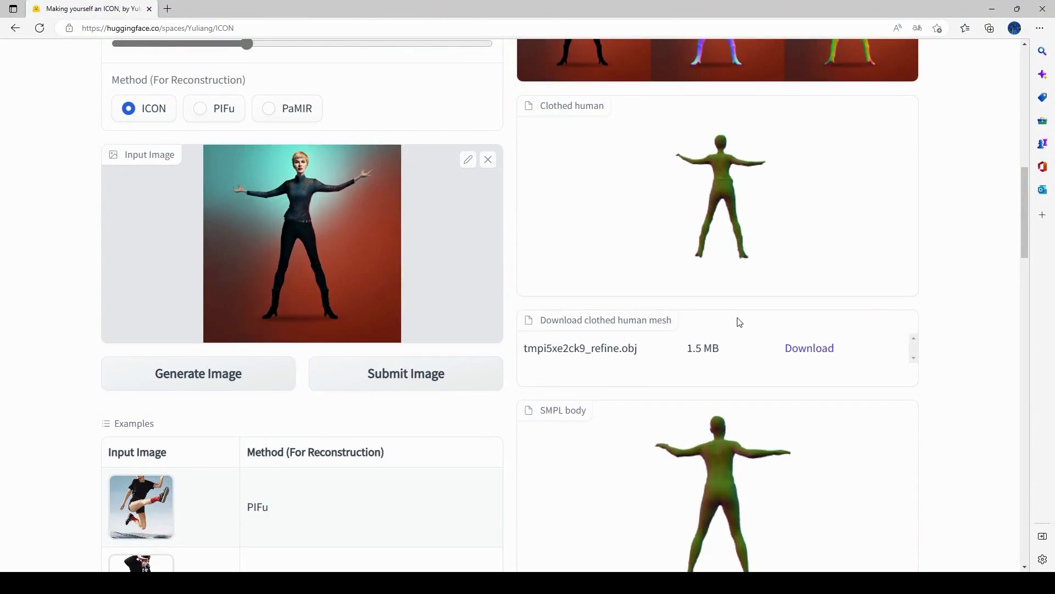
# Download the clothed human mesh tmpi5xe2ck9_refine.obj from the ICON space
pyautogui.click(803, 356)
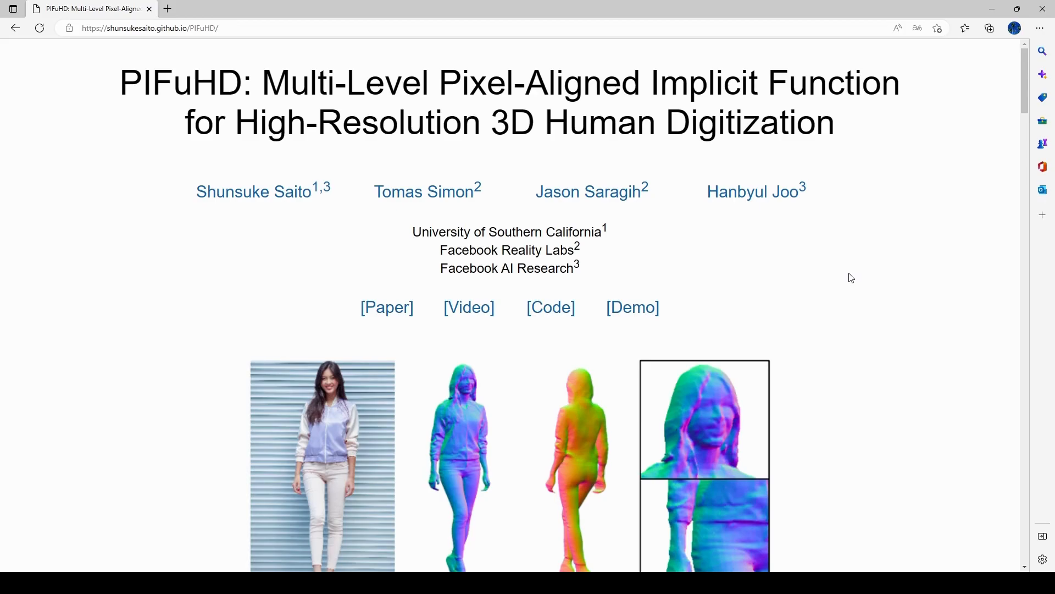
# Look through the presentations and results on the PIFuHD project page, and open its Colab demo
pyautogui.scroll(-4, 851, 278)
pyautogui.scroll(4, 852, 277)
pyautogui.scroll(-15, 852, 277)
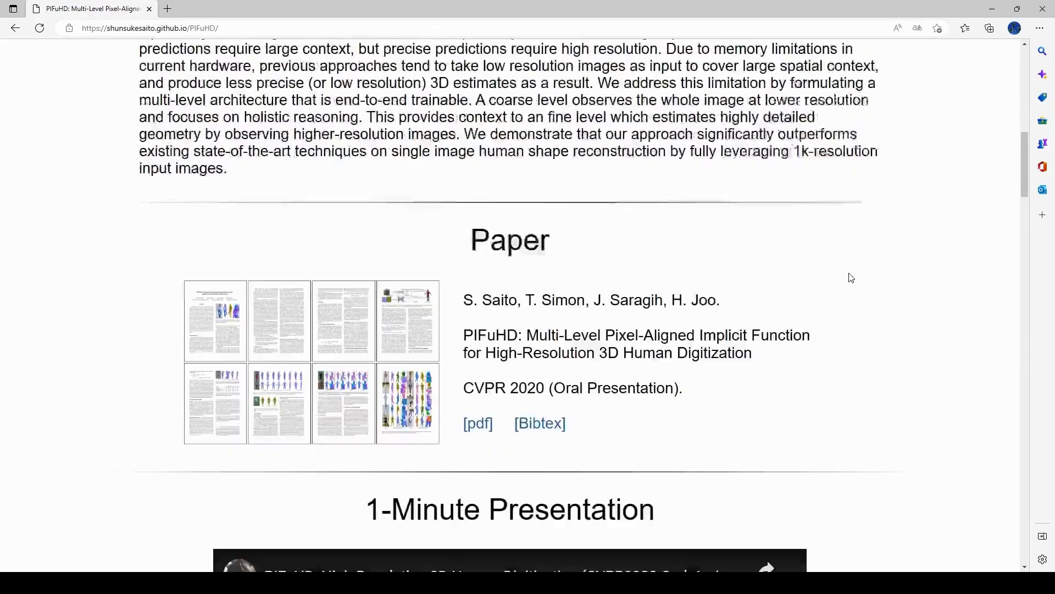
pyautogui.scroll(-12, 851, 278)
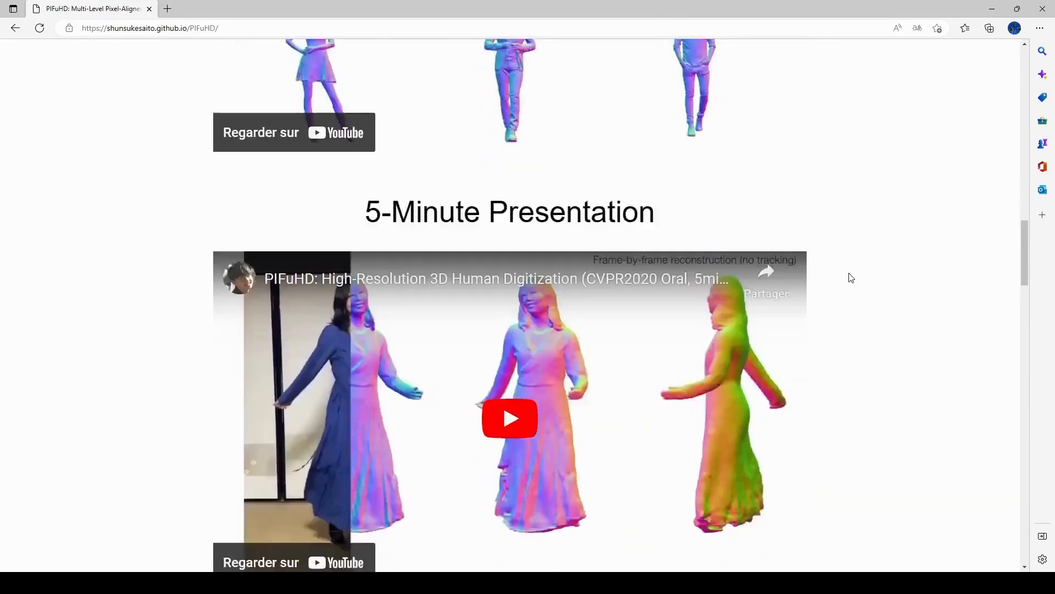
pyautogui.scroll(-8, 852, 278)
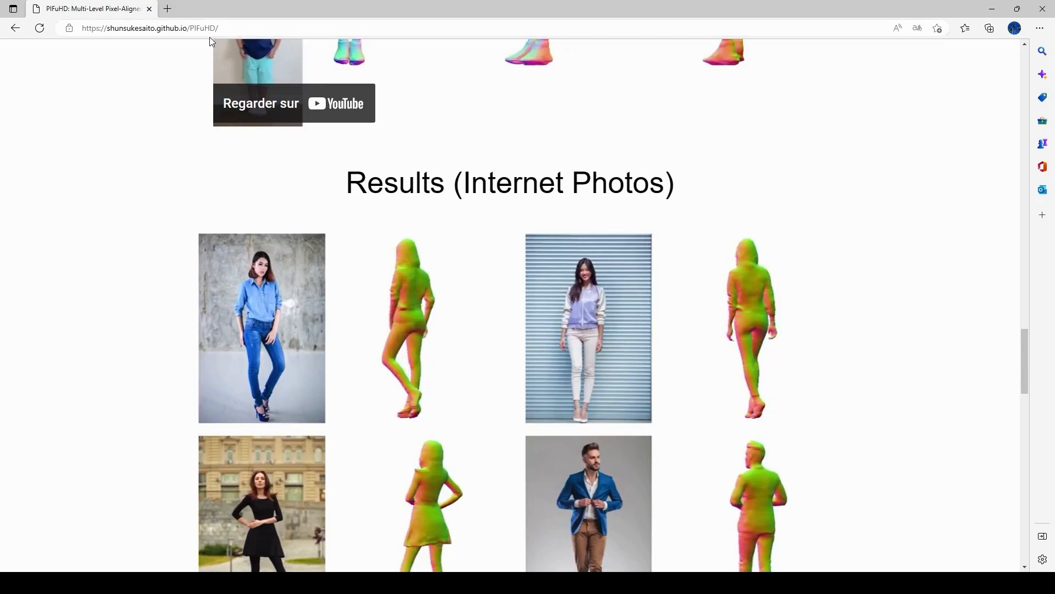
pyautogui.scroll(-5, 756, 305)
pyautogui.scroll(-15, 757, 309)
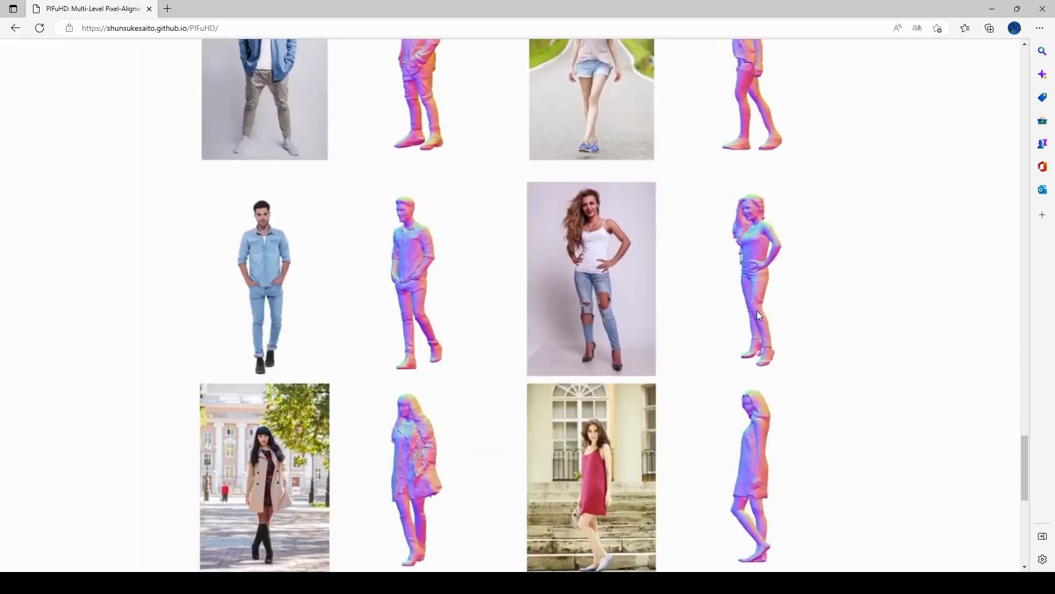
pyautogui.scroll(-1, 759, 316)
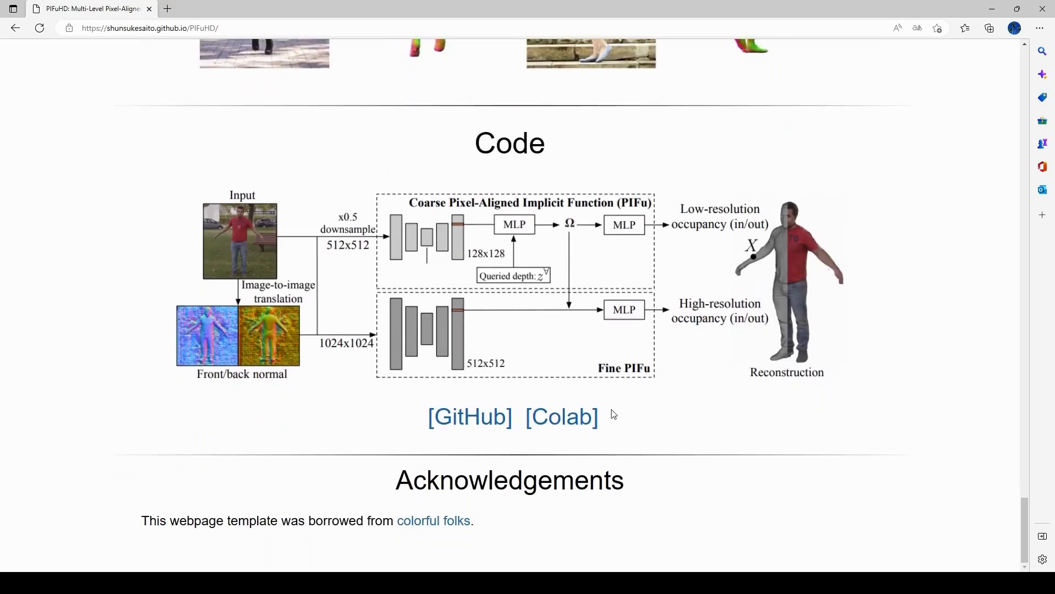
pyautogui.click(552, 423)
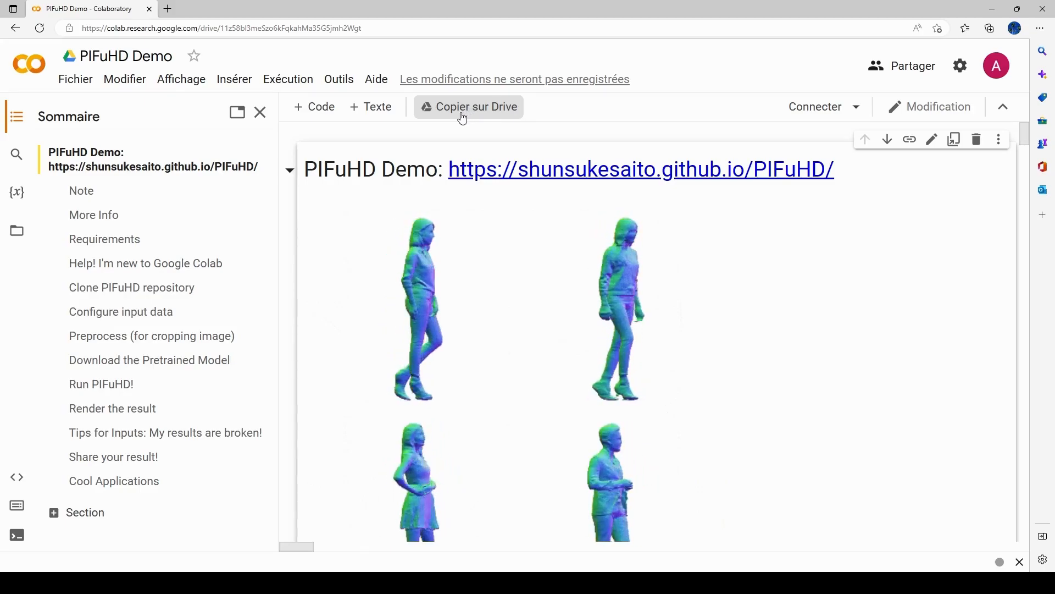
# Save a copy of the PIFuHD Demo notebook to Drive and connect the copy to a hosted runtime, confirming the human check
pyautogui.click(457, 115)
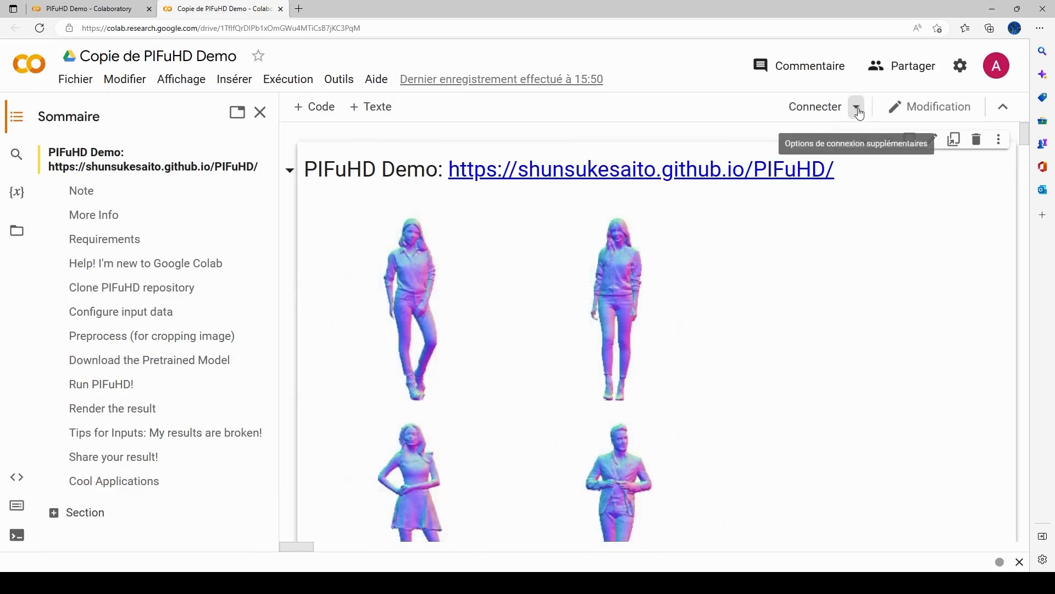
pyautogui.click(858, 111)
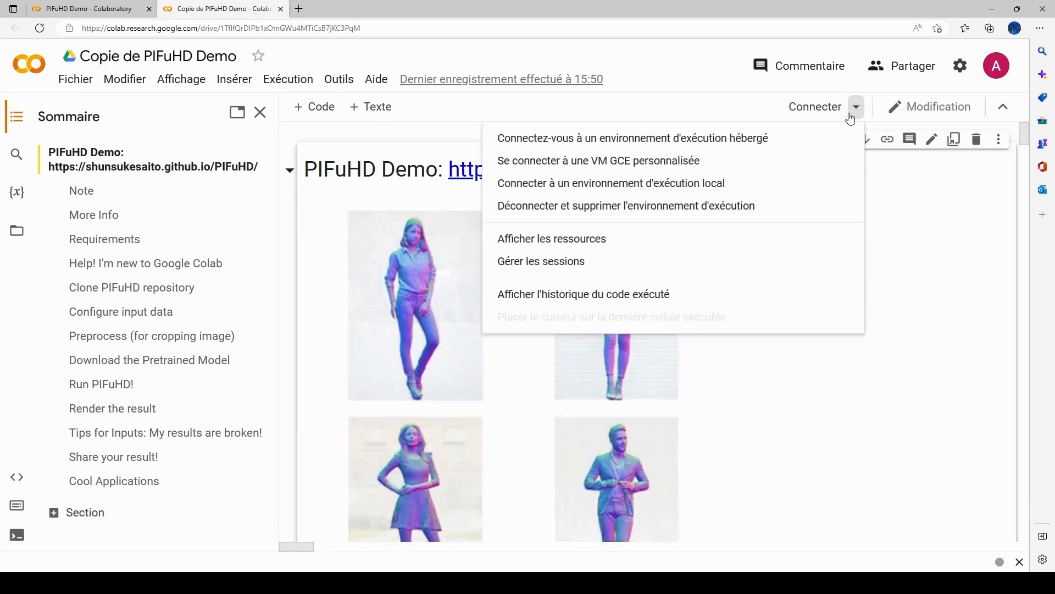
pyautogui.click(683, 144)
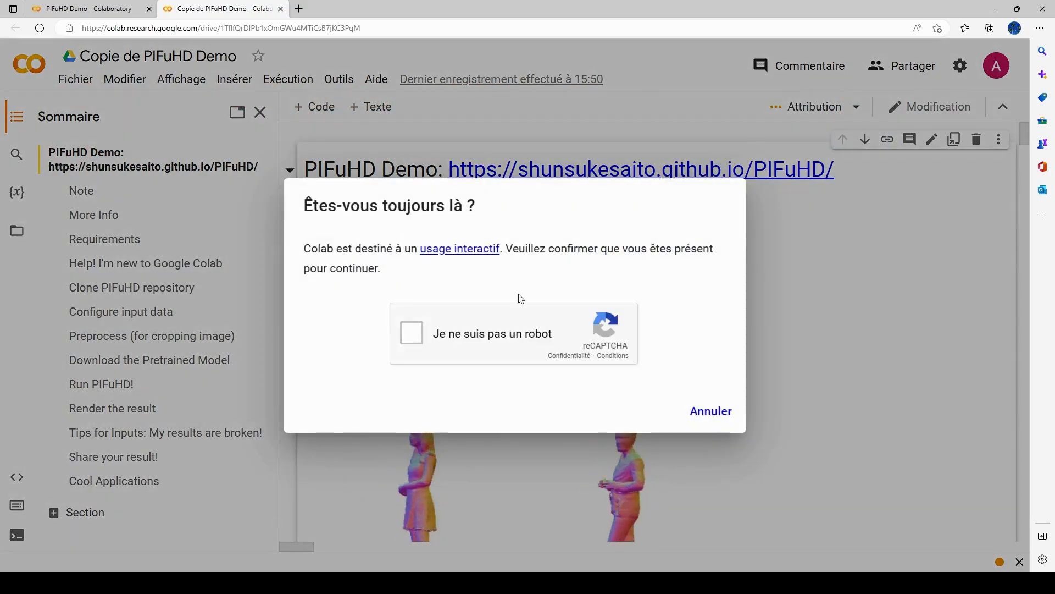
pyautogui.click(412, 336)
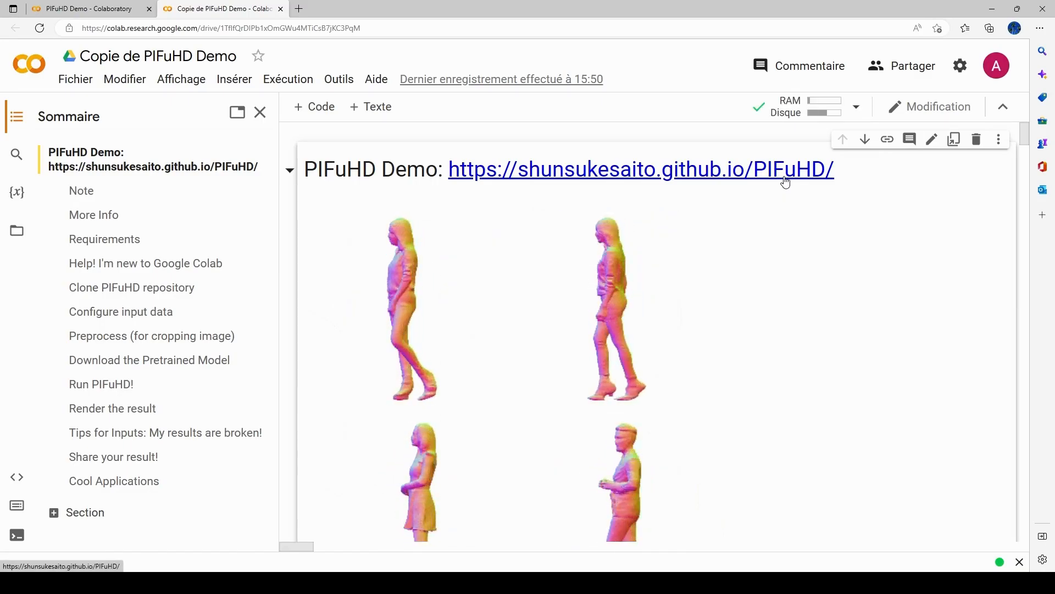
pyautogui.moveTo(798, 116)
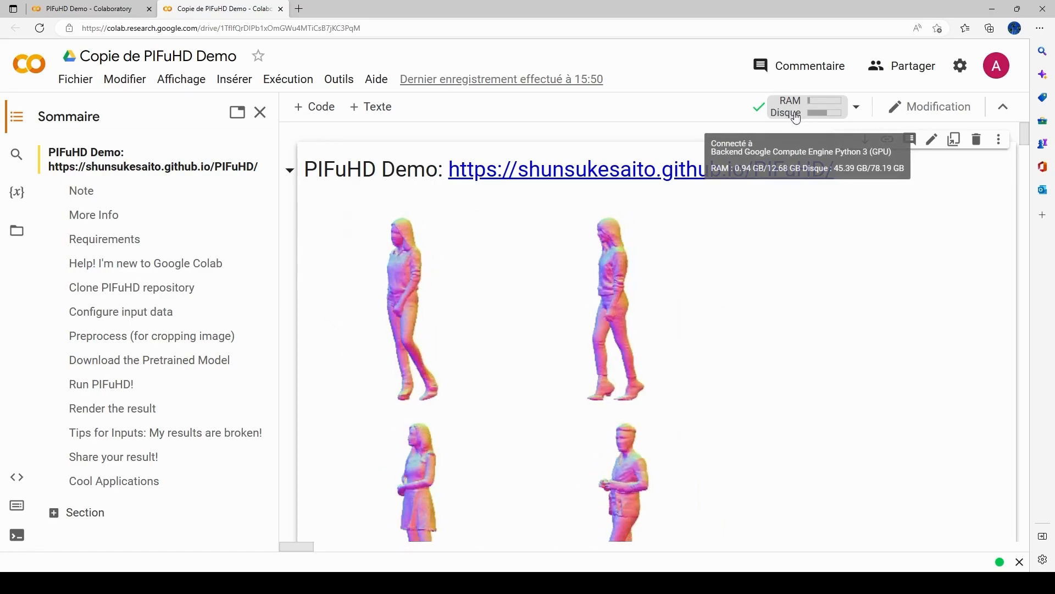
# Run the cell that clones the PIFuHD repository and the cell that changes to the /content/pifuhd/sample_images directory
pyautogui.scroll(-1, 773, 259)
pyautogui.scroll(-10, 774, 259)
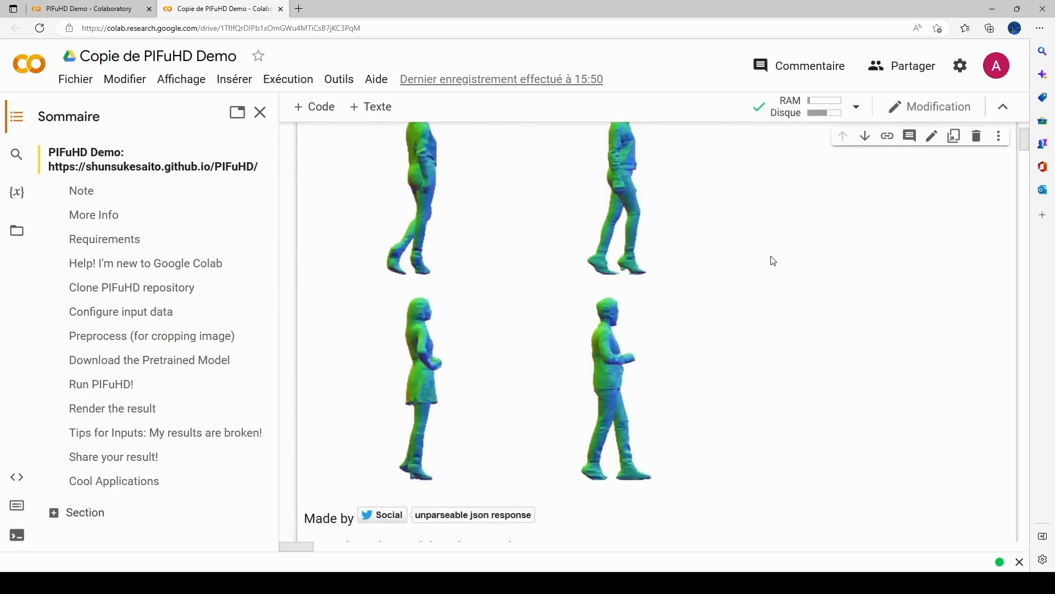
pyautogui.scroll(-7, 773, 268)
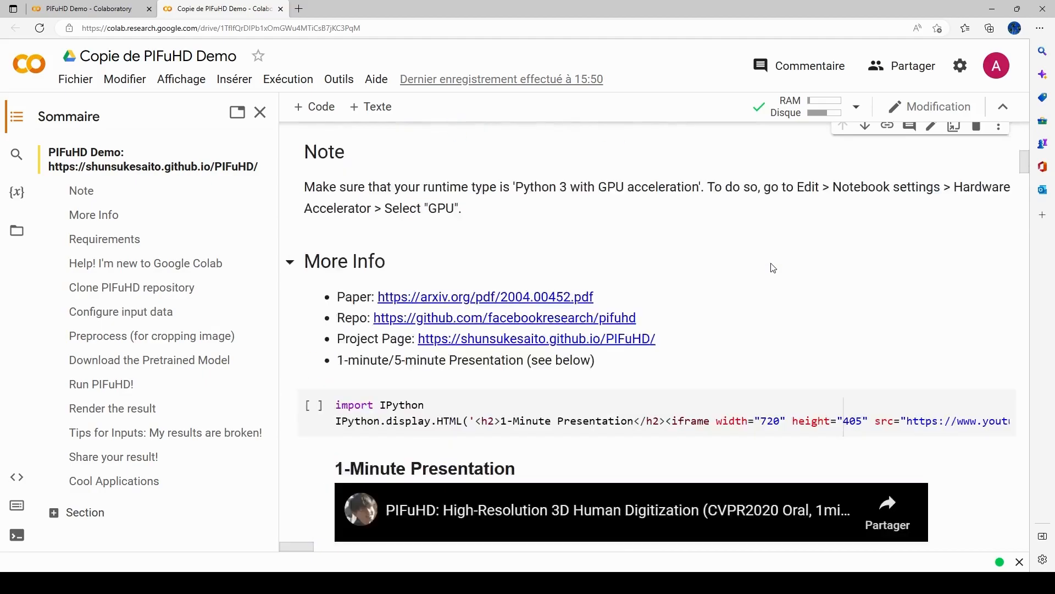
pyautogui.scroll(-10, 771, 262)
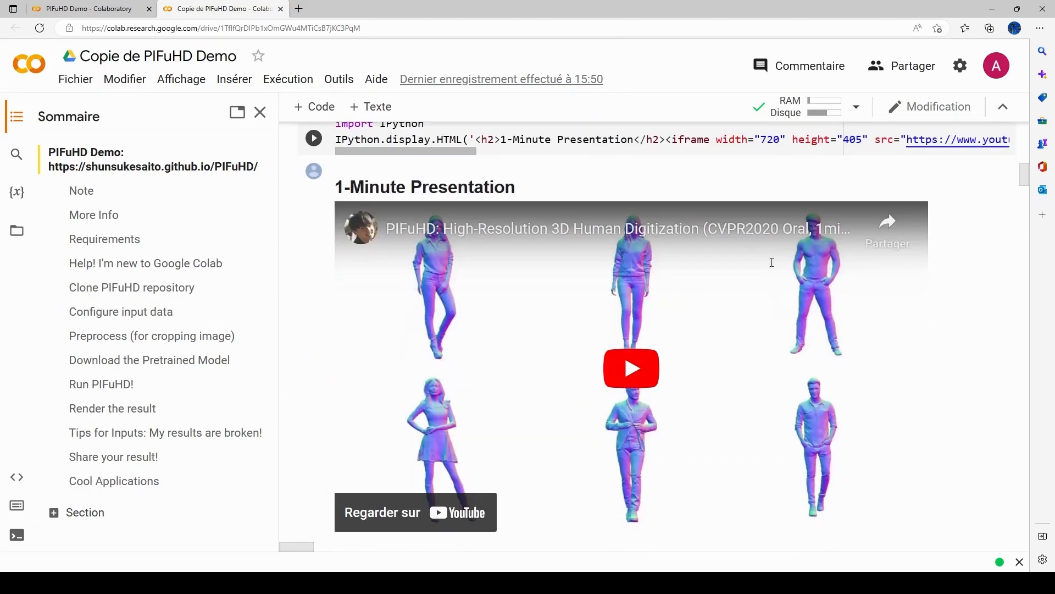
pyautogui.scroll(-10, 771, 263)
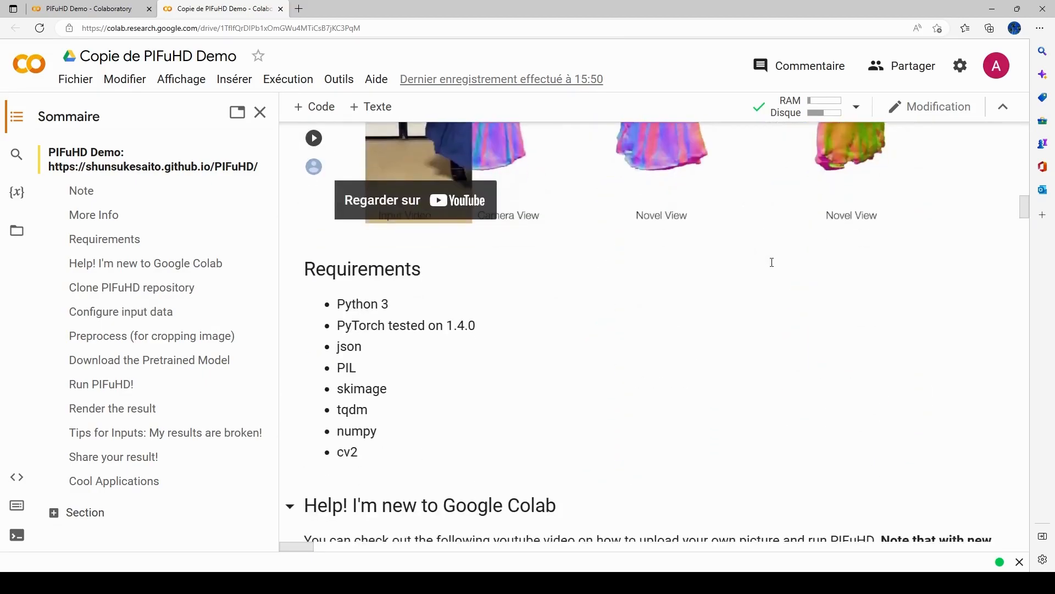
pyautogui.scroll(-5, 771, 262)
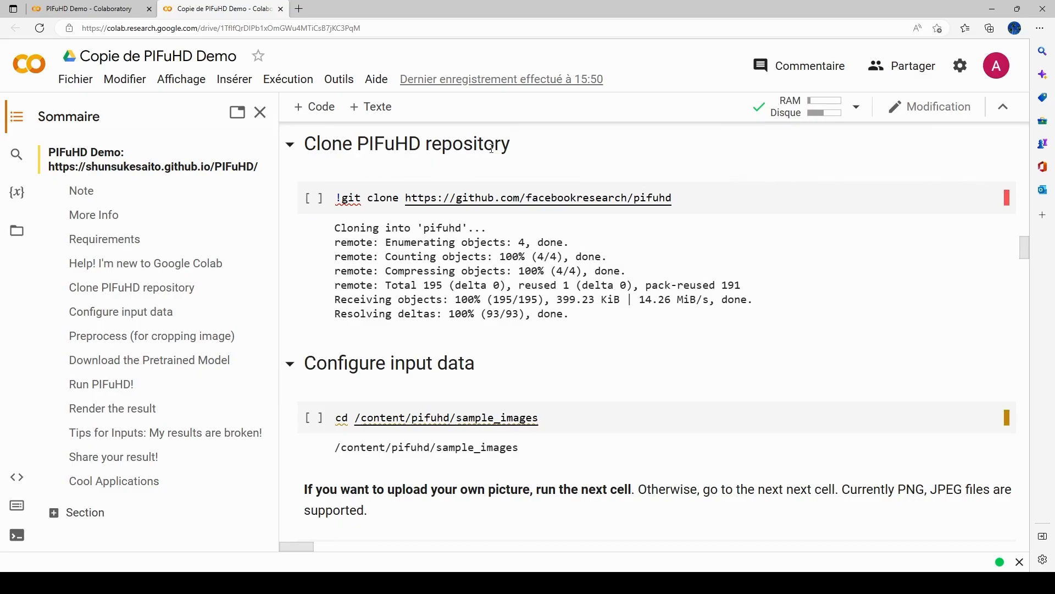
pyautogui.click(313, 198)
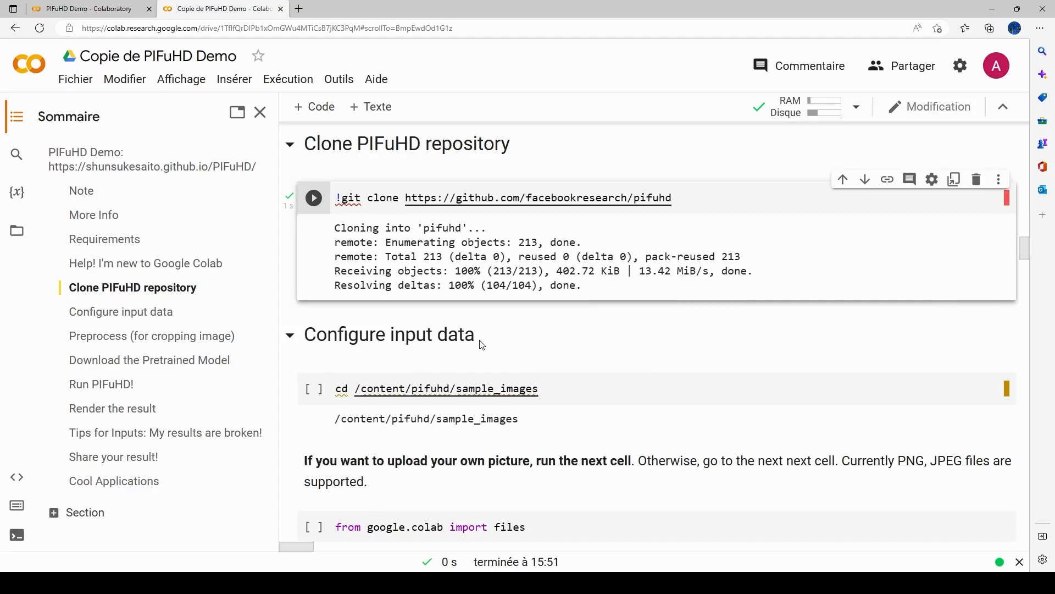
pyautogui.click(313, 389)
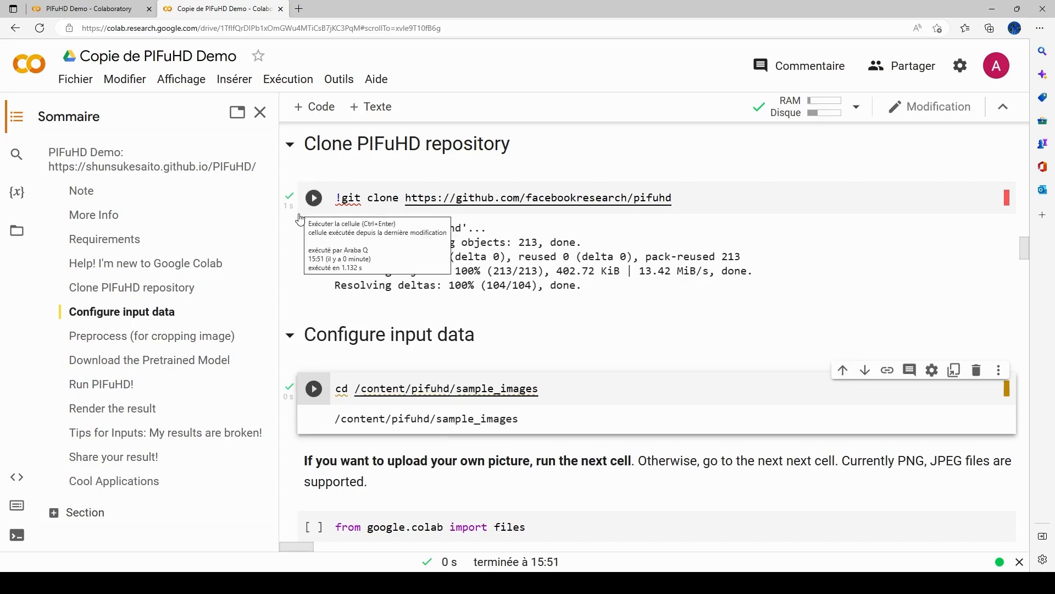
# Upload FemaleDemoPose1.png from the local 2D-3D folder into the notebook's pifuhd/sample_images folder
pyautogui.click(17, 230)
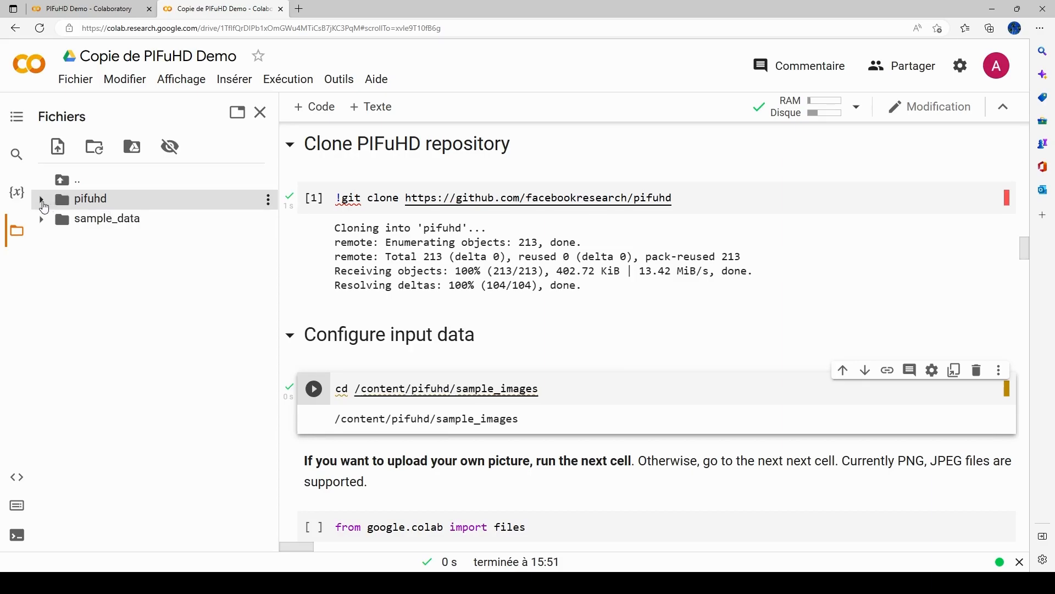
pyautogui.click(42, 199)
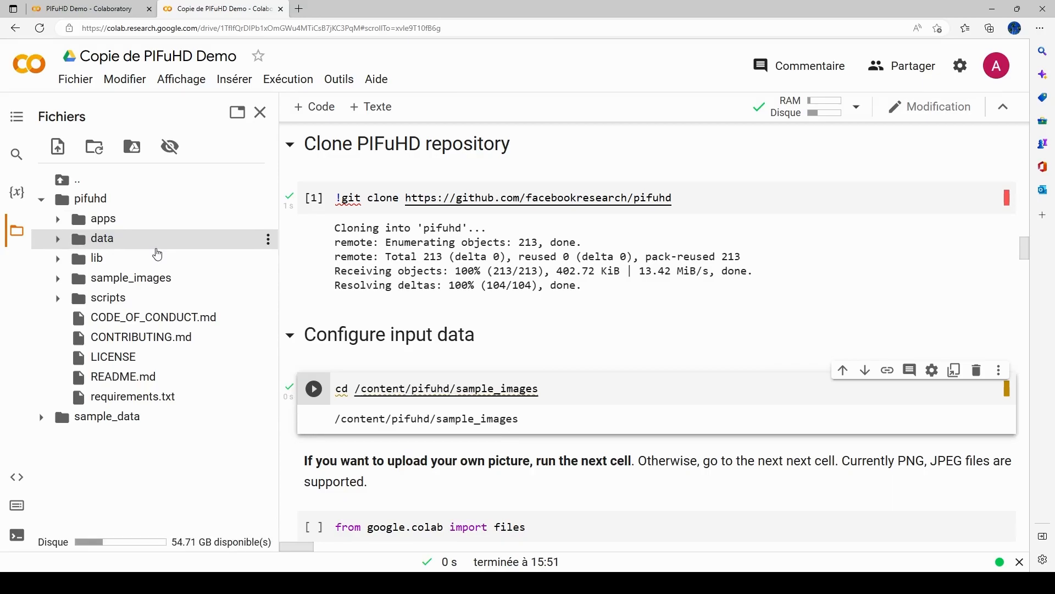
pyautogui.click(57, 280)
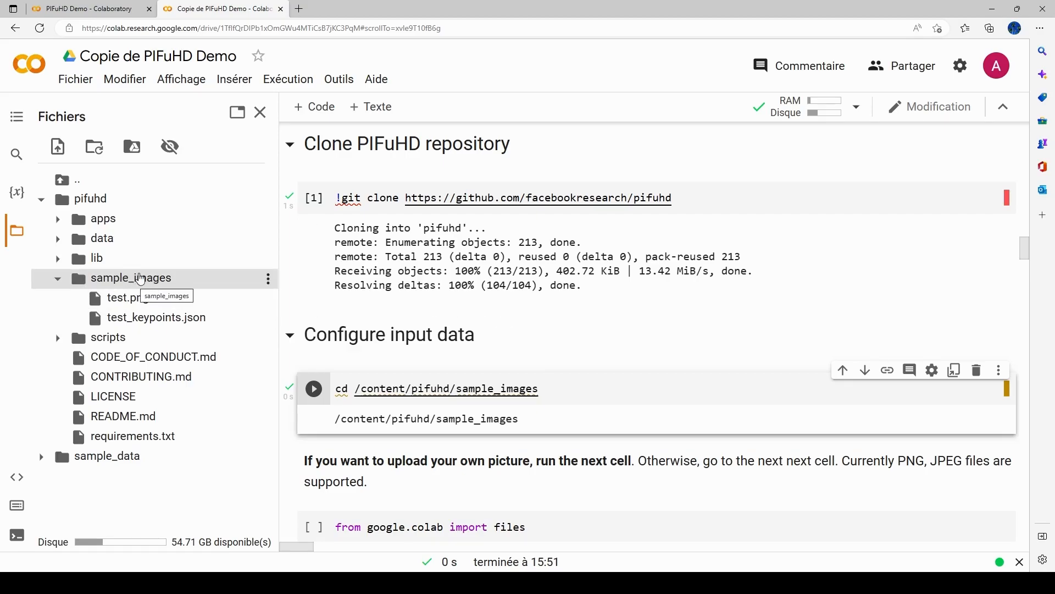
pyautogui.scroll(-3, 440, 299)
pyautogui.scroll(-7, 443, 295)
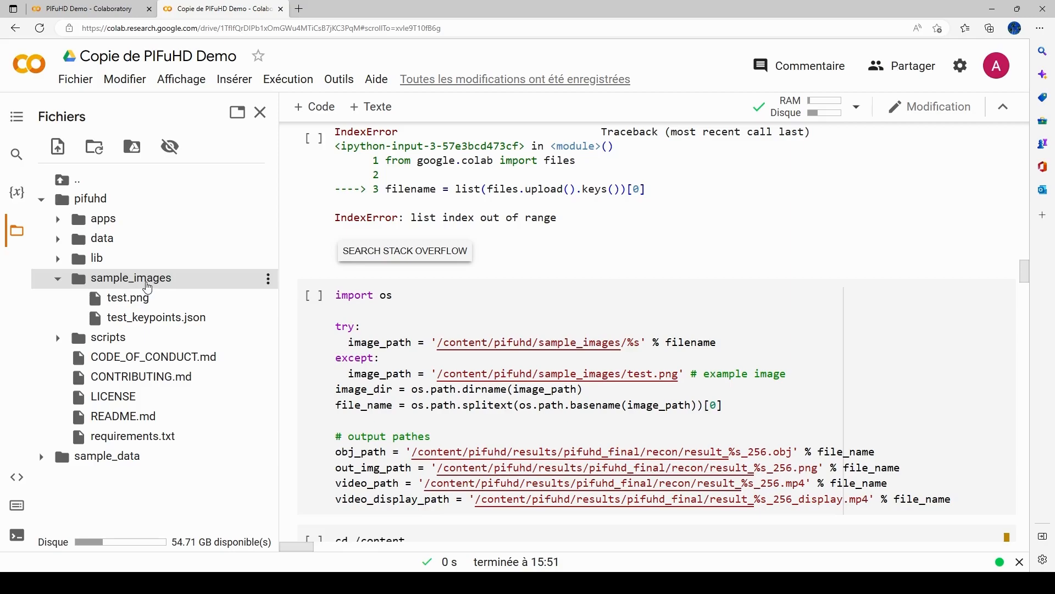
pyautogui.click(291, 582)
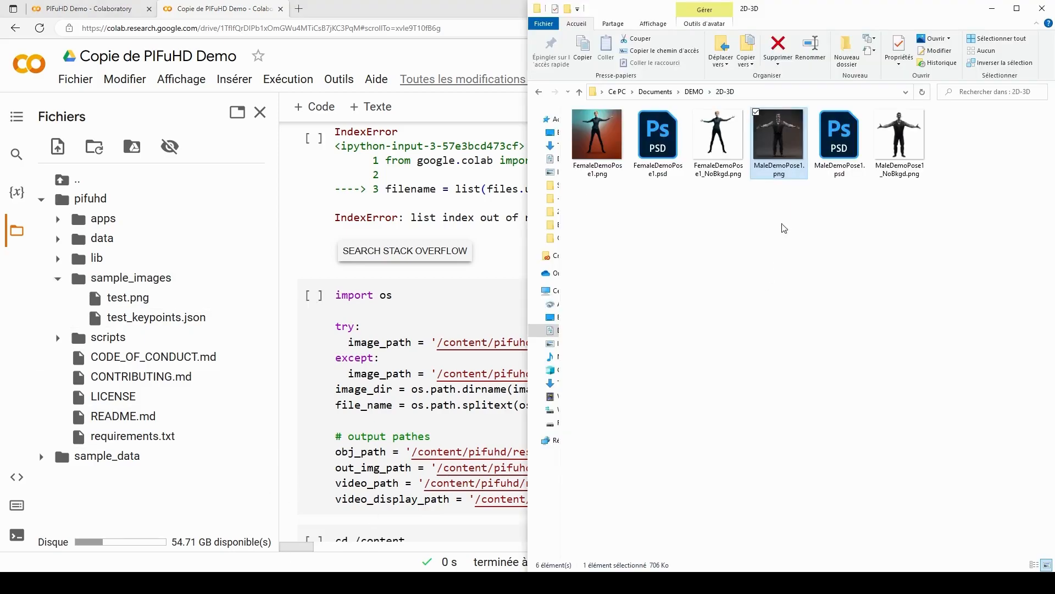
pyautogui.moveTo(607, 141); pyautogui.dragTo(137, 282)
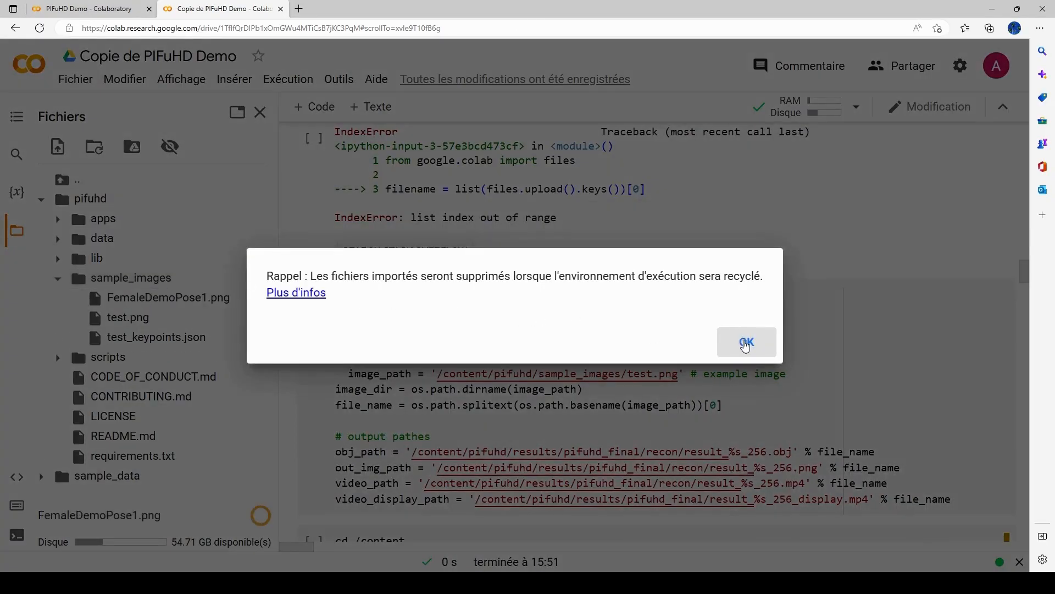
pyautogui.click(746, 345)
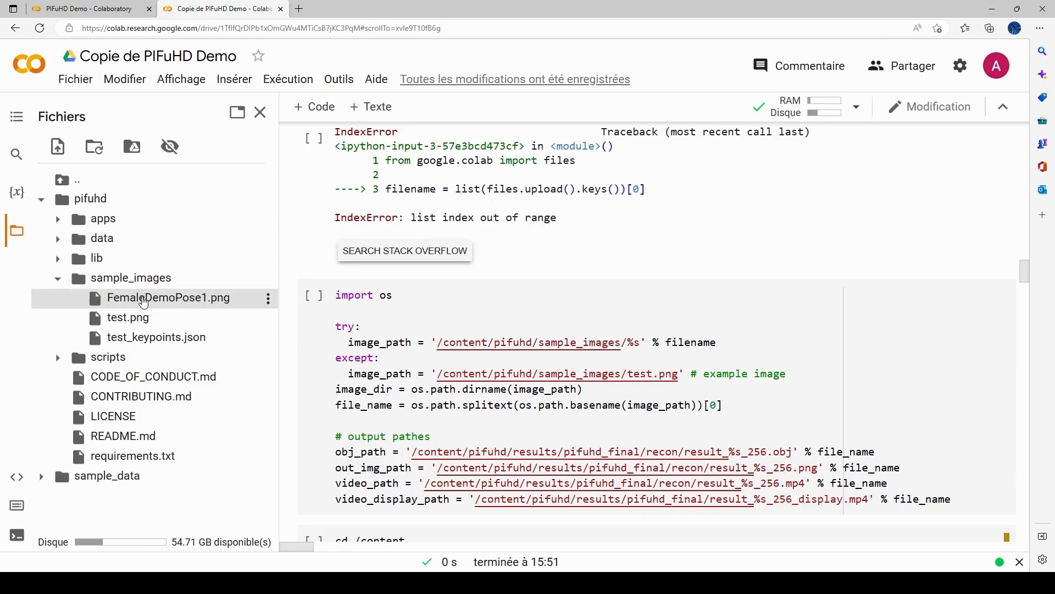
# Copy the uploaded image's name and change the example image path to /content/pifuhd/sample_images/FemaleDemoPose1.png
pyautogui.rightClick(144, 300)
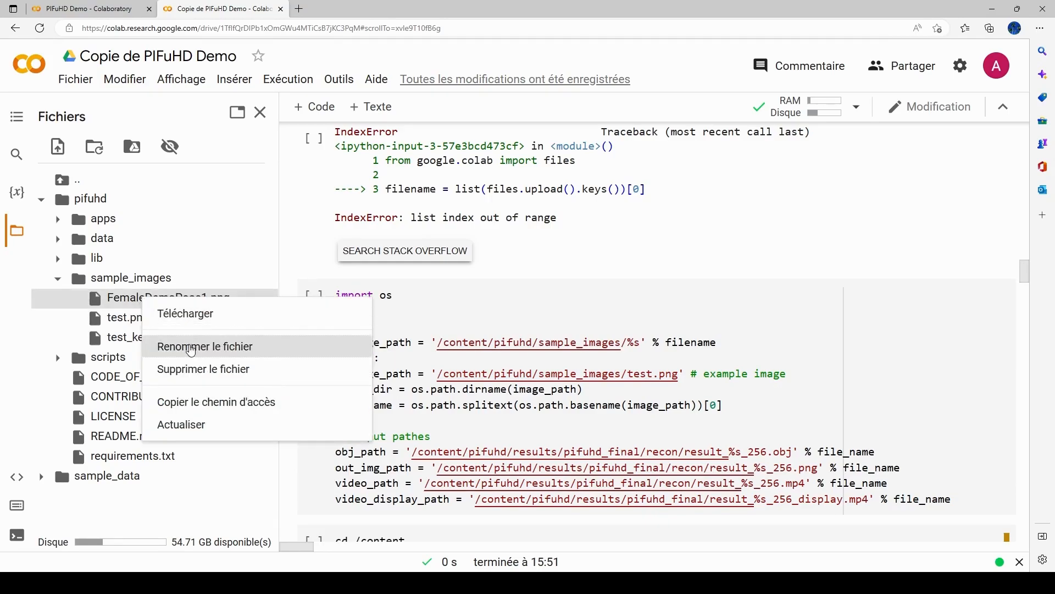
pyautogui.click(191, 346)
pyautogui.hotkey('ctrl', 'c')
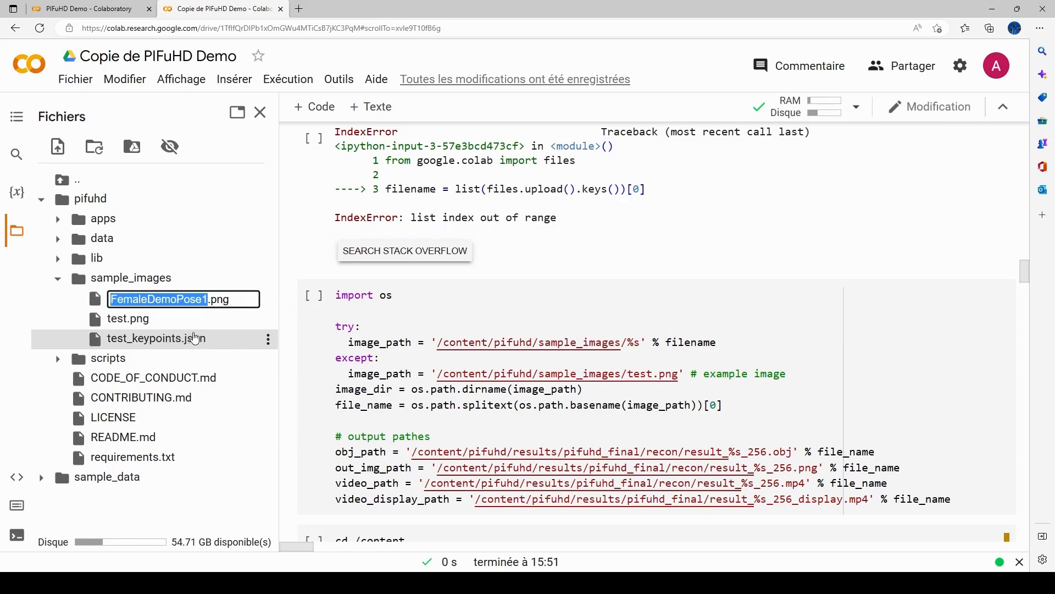
pyautogui.click(654, 375)
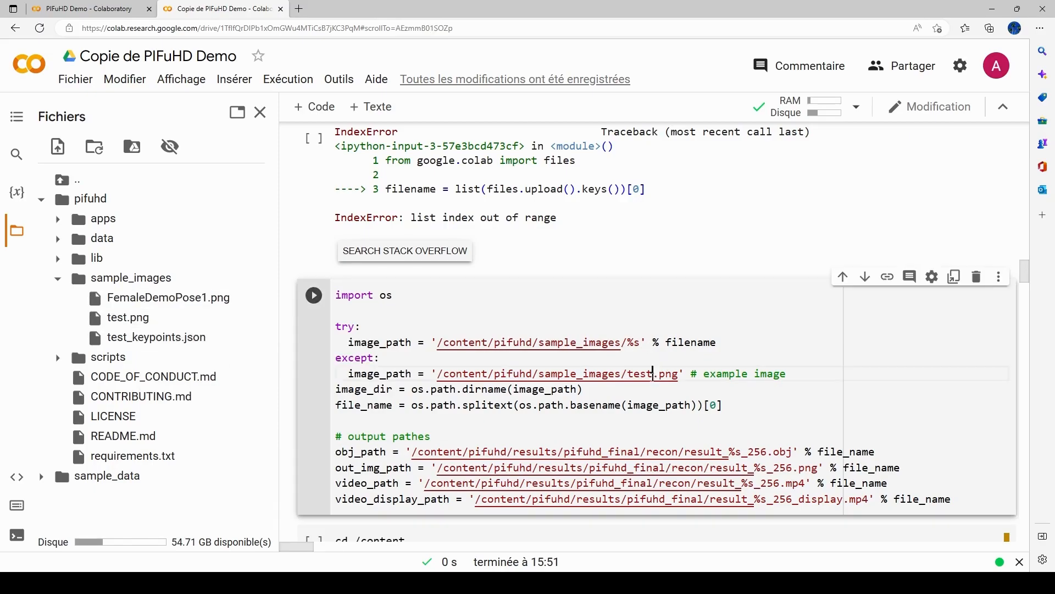
pyautogui.moveTo(647, 375); pyautogui.dragTo(631, 375)
pyautogui.hotkey('ctrl', 'v')
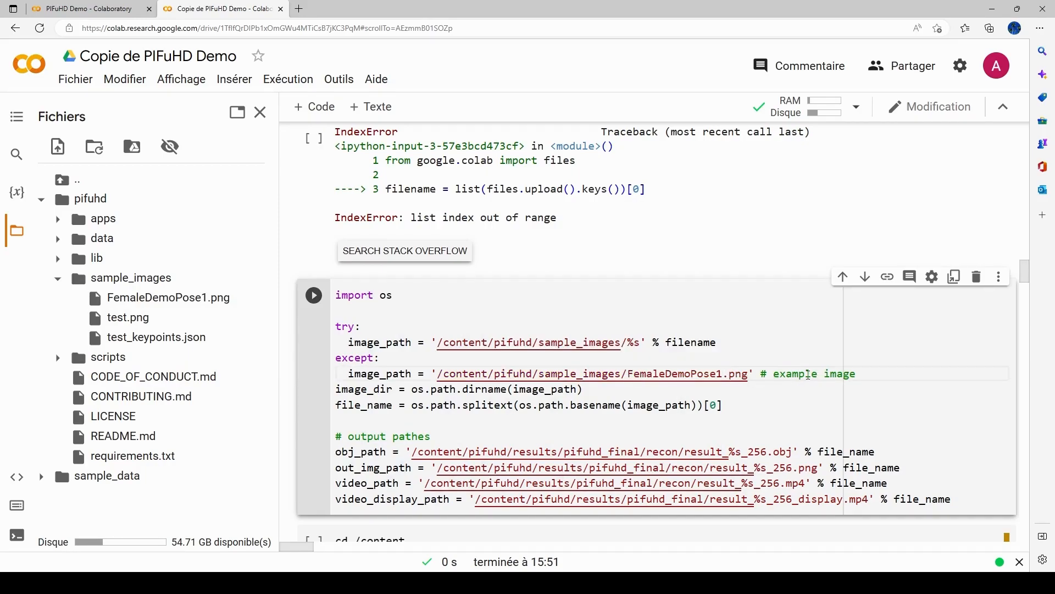
# Run the image path cell and all cells after it, and follow the execution through the pose estimation code
pyautogui.scroll(-1, 793, 371)
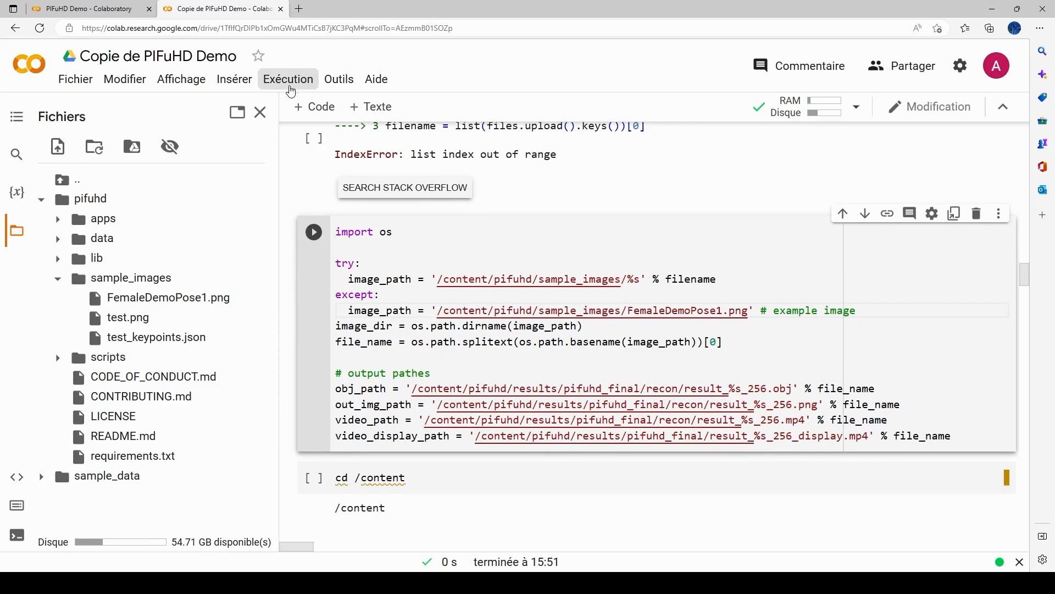
pyautogui.click(289, 81)
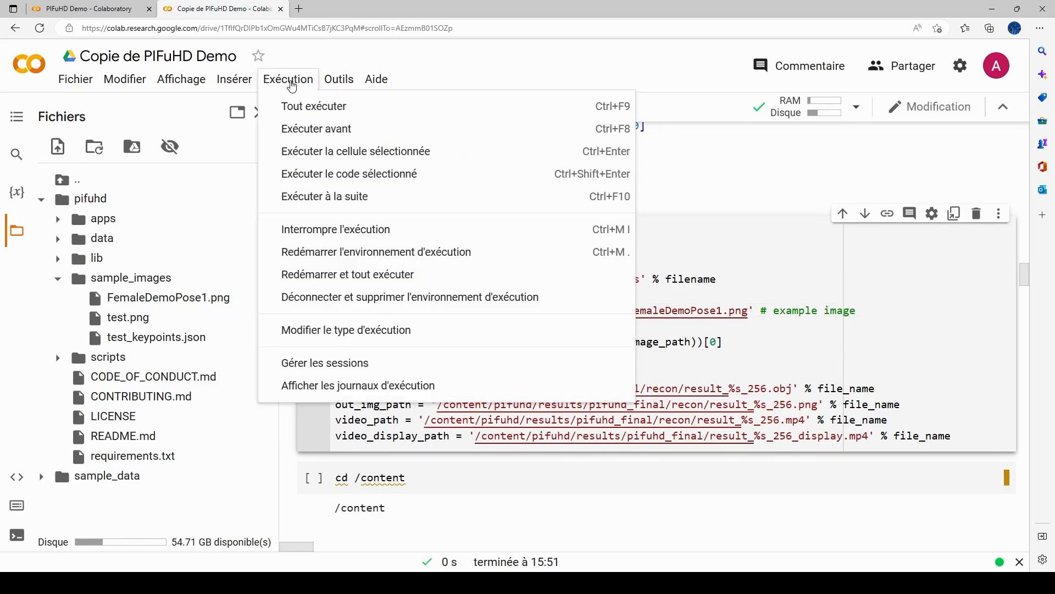
pyautogui.click(325, 199)
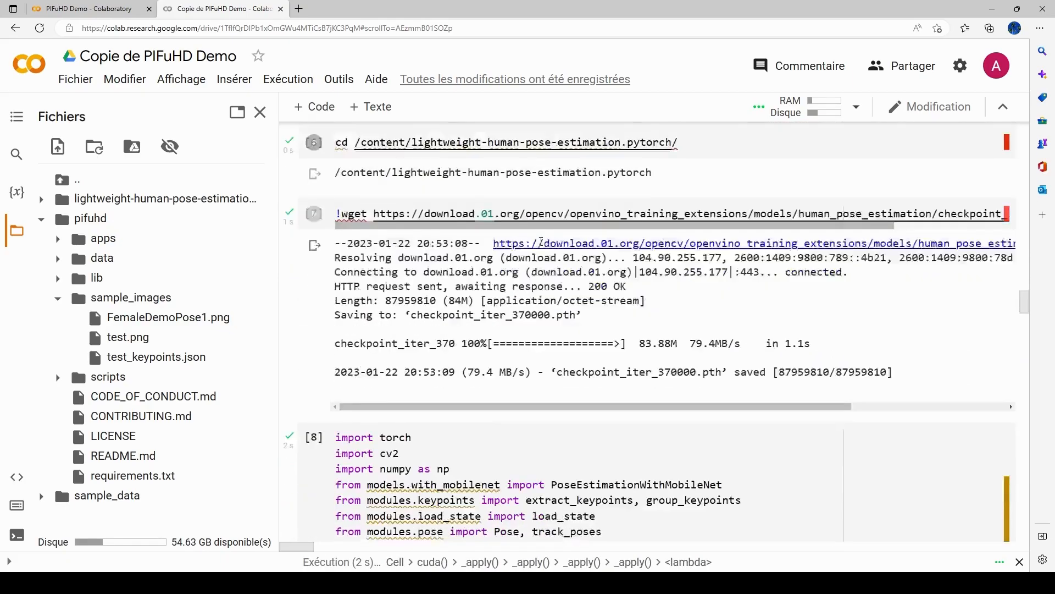
pyautogui.scroll(-7, 540, 241)
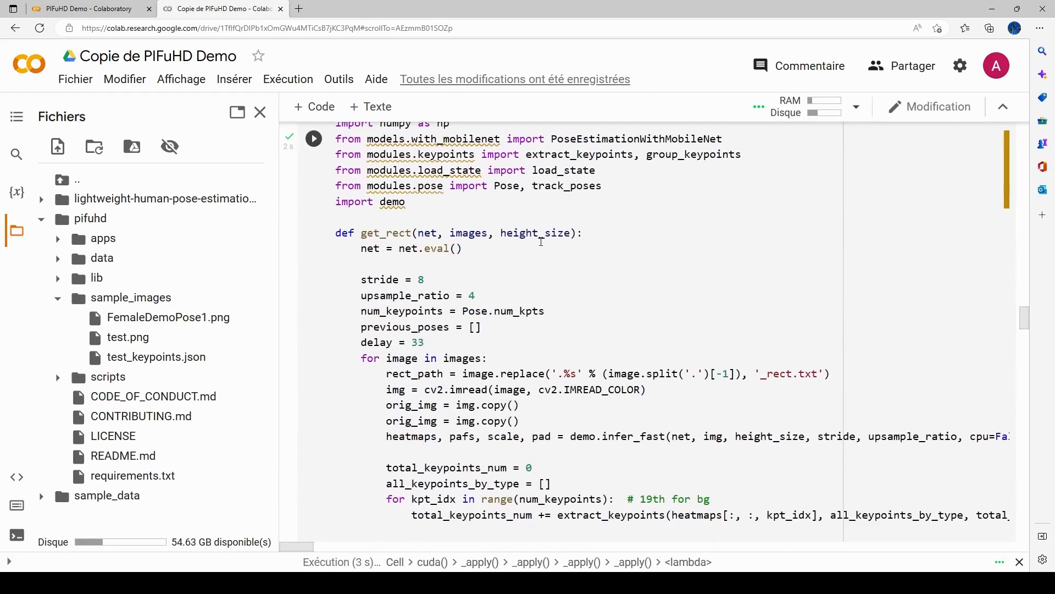
pyautogui.scroll(-12, 541, 241)
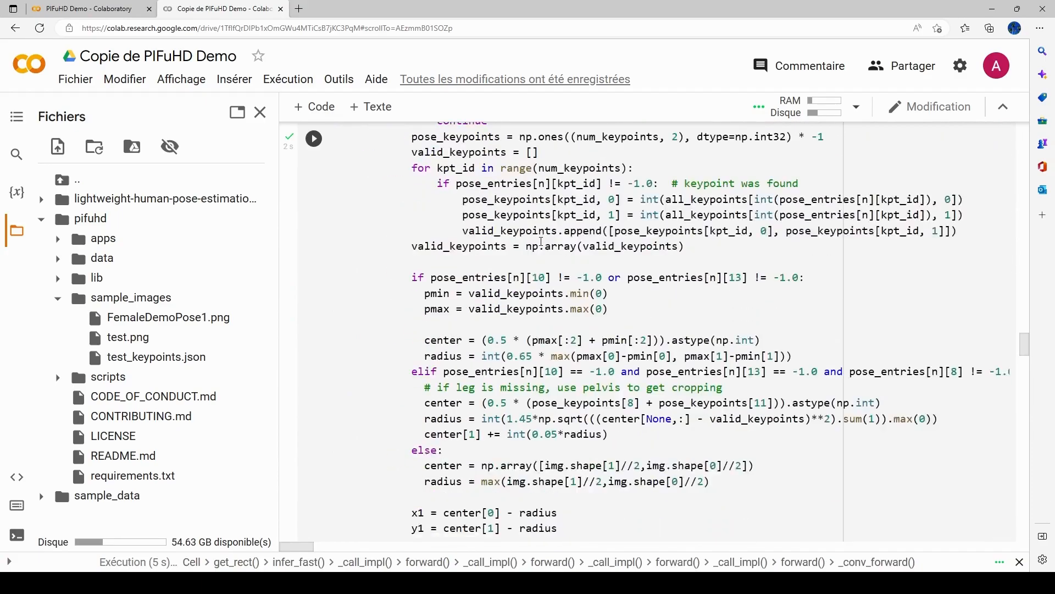
# Follow the notebook's run through the pretrained model download and expand the pifuhd/results/pifuhd_final/recon folder in the file browser
pyautogui.scroll(-1, 540, 241)
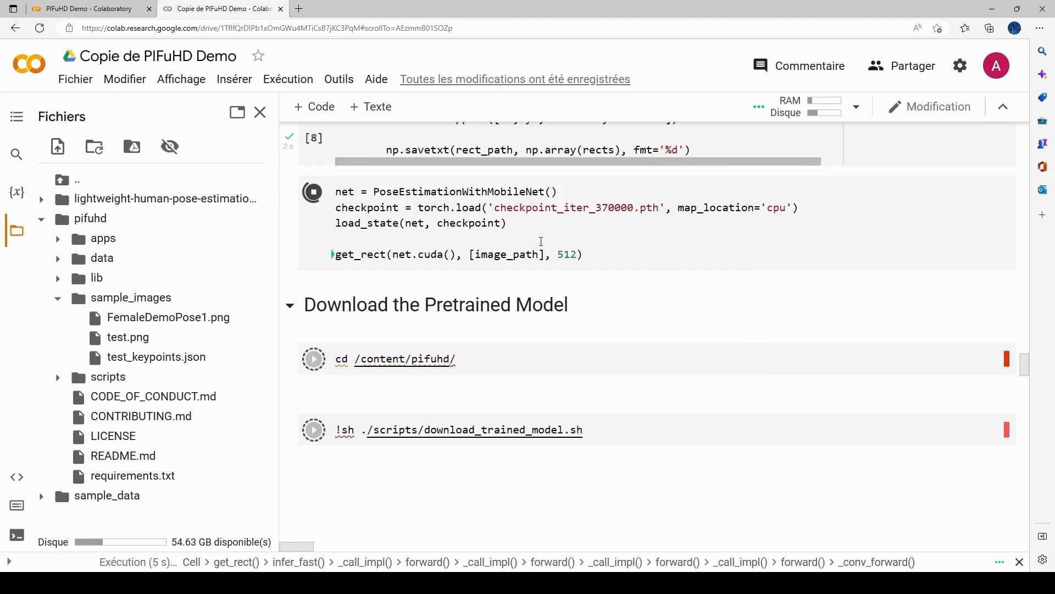
pyautogui.scroll(-1, 390, 273)
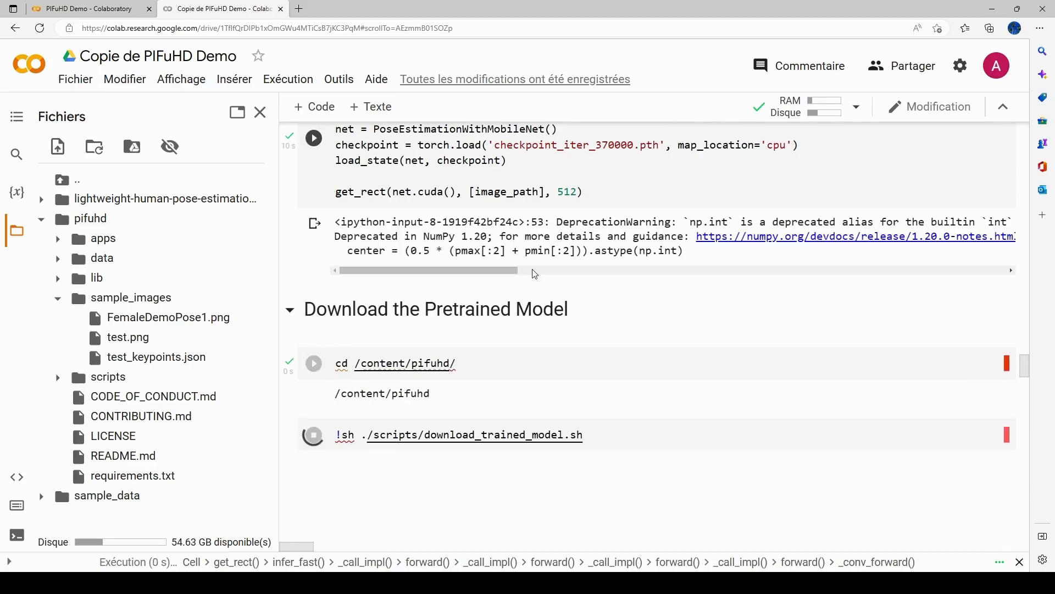
pyautogui.scroll(-3, 526, 294)
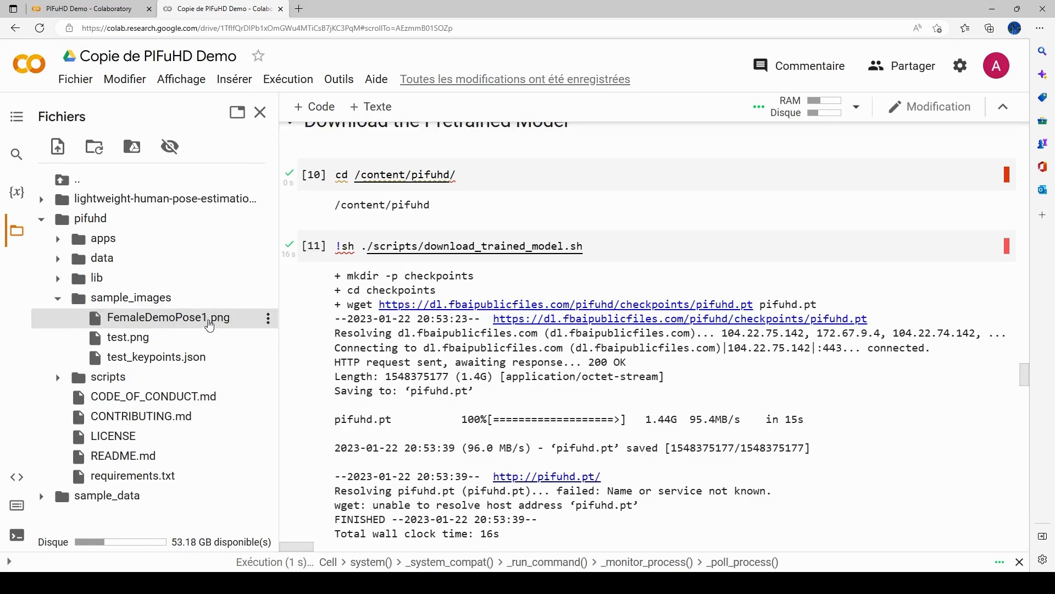
pyautogui.click(39, 221)
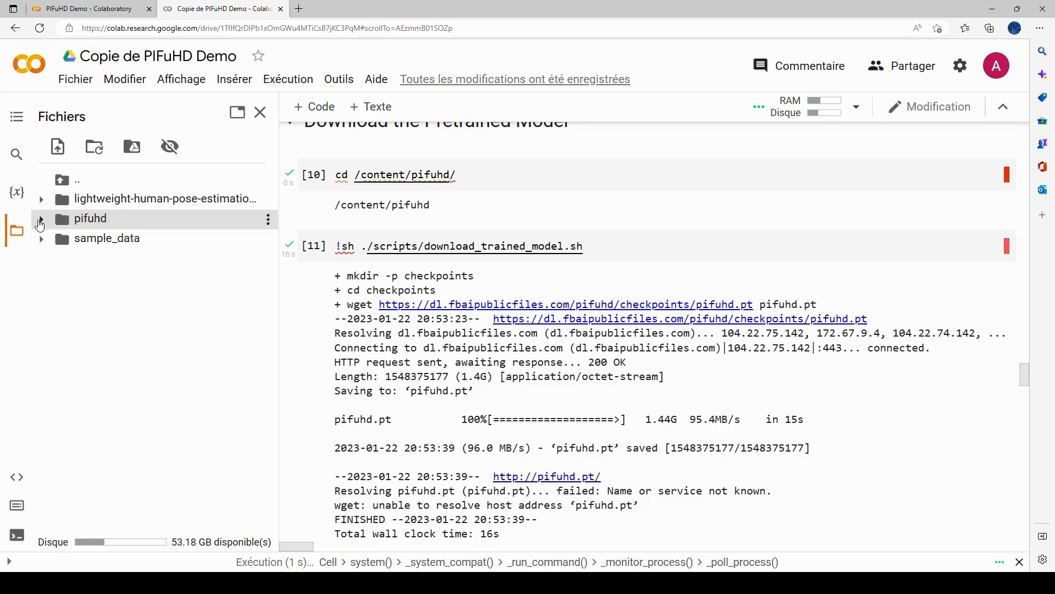
pyautogui.click(42, 221)
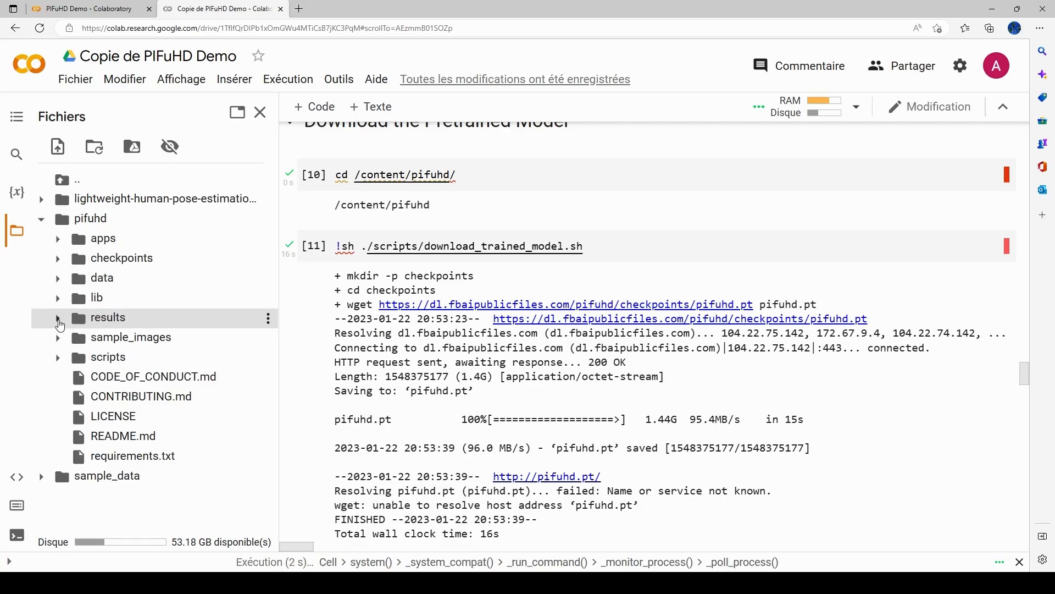
pyautogui.click(58, 319)
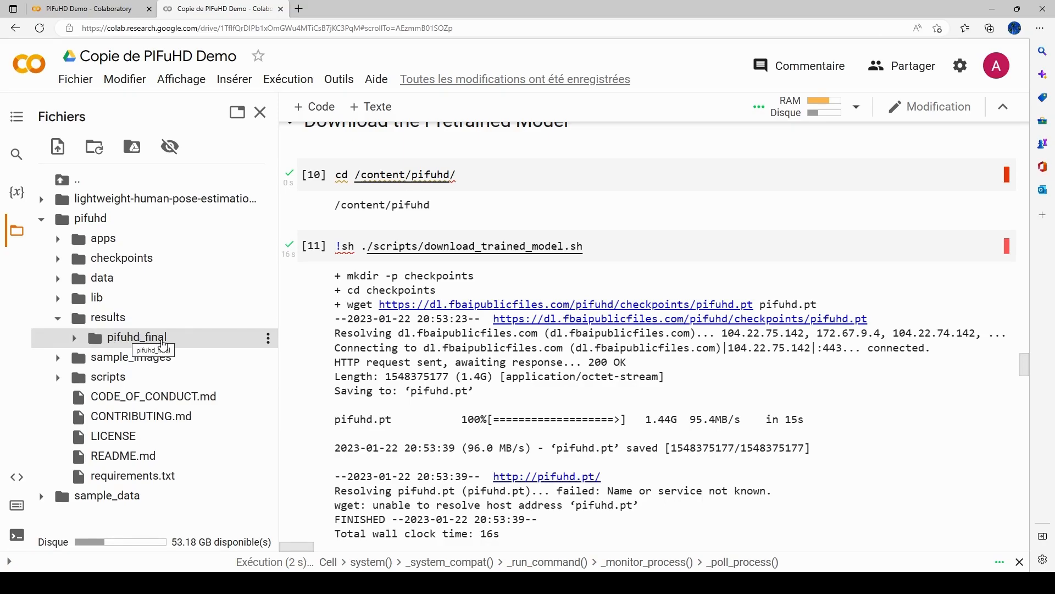
pyautogui.click(73, 340)
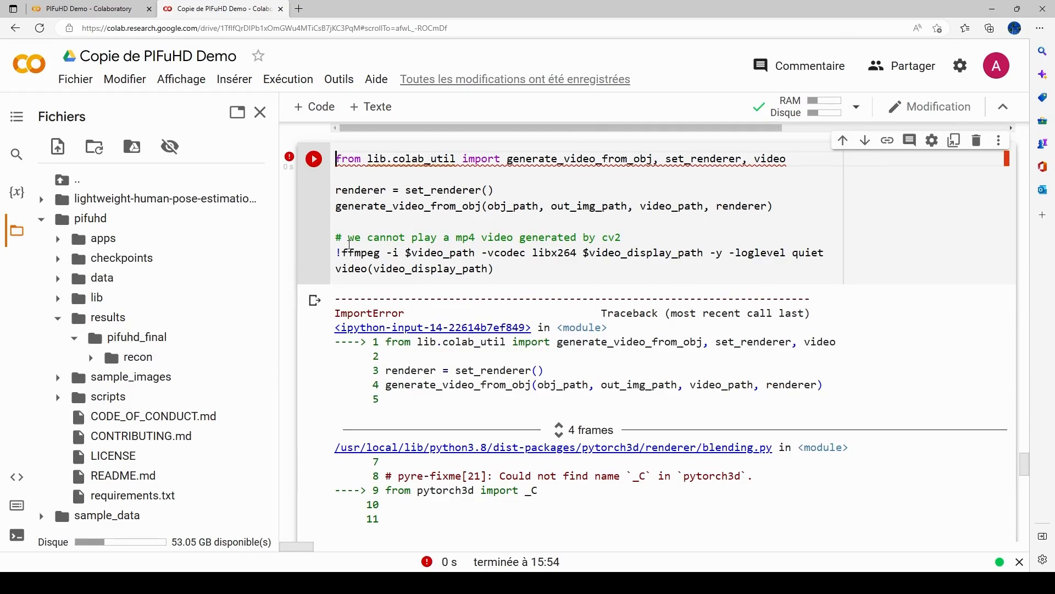
pyautogui.click(93, 358)
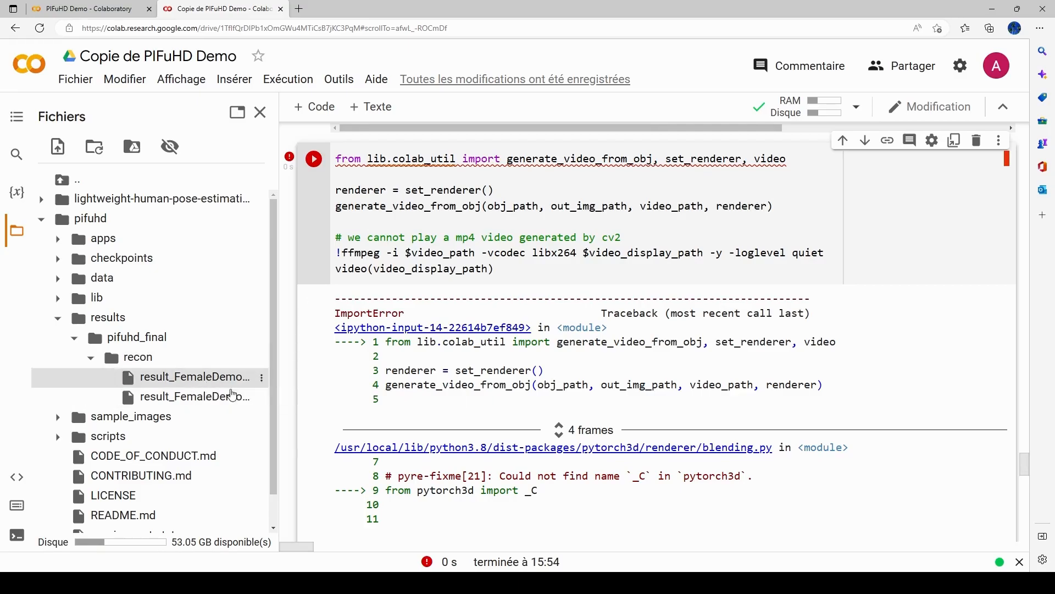
# Download both FemaleDemoPose1 result files, including result_FemaleDemoPose1_256.obj, from the recon folder
pyautogui.click(262, 379)
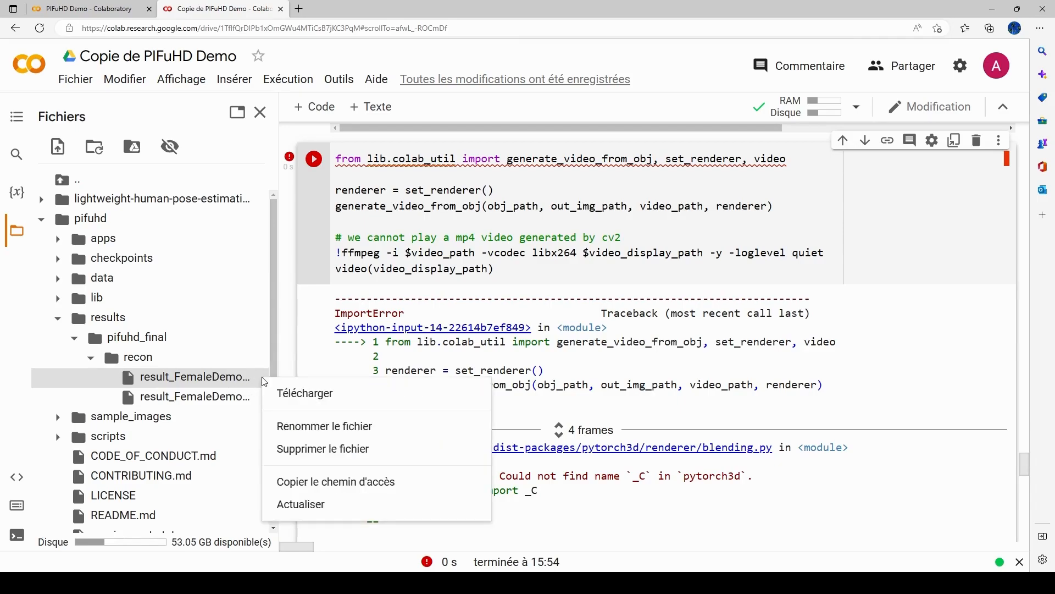
pyautogui.click(306, 393)
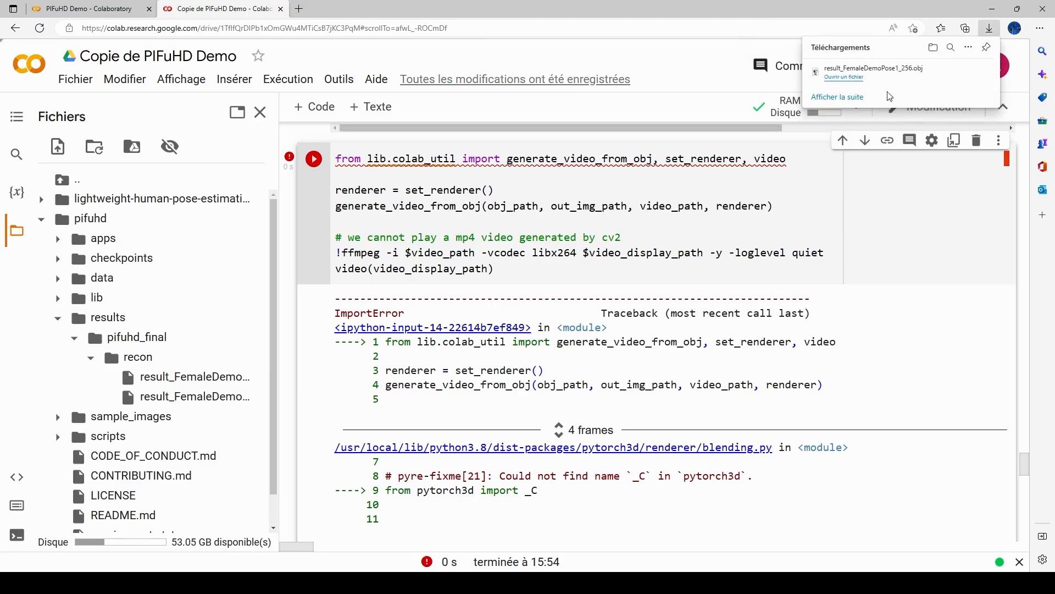
pyautogui.moveTo(918, 83)
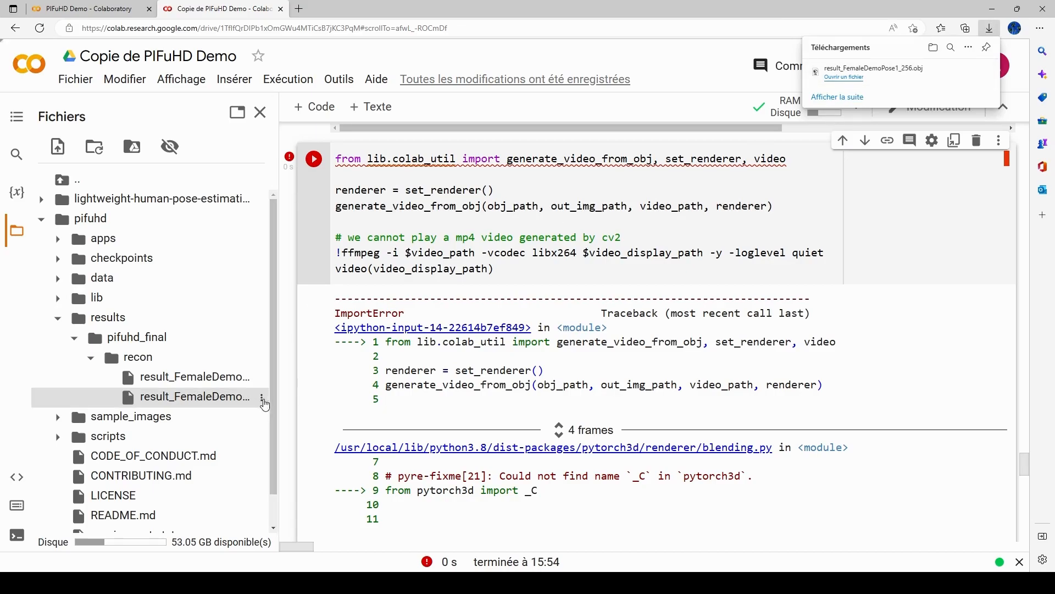
pyautogui.click(262, 399)
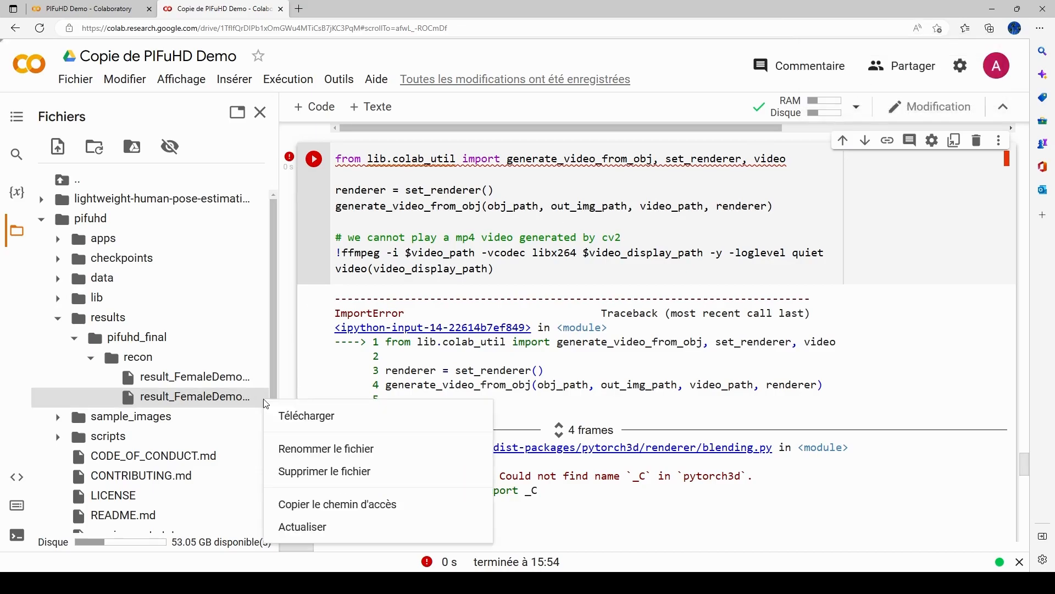
pyautogui.click(302, 423)
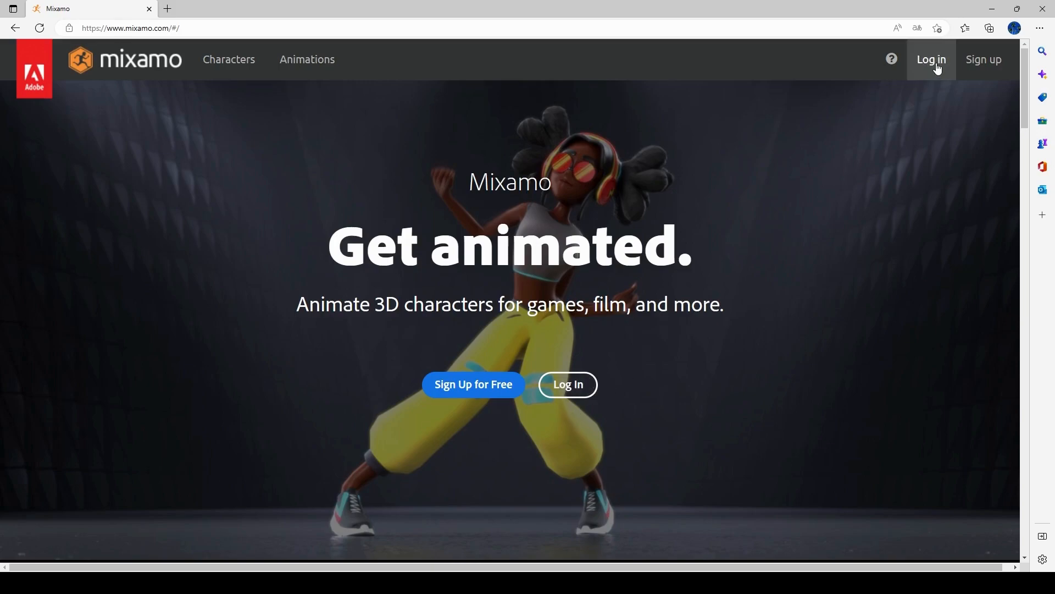
# Switch to Mixamo and upload ICONresult_FemaleDemoPose1.obj from the local 2D-3D folder as a new character
pyautogui.moveTo(892, 66)
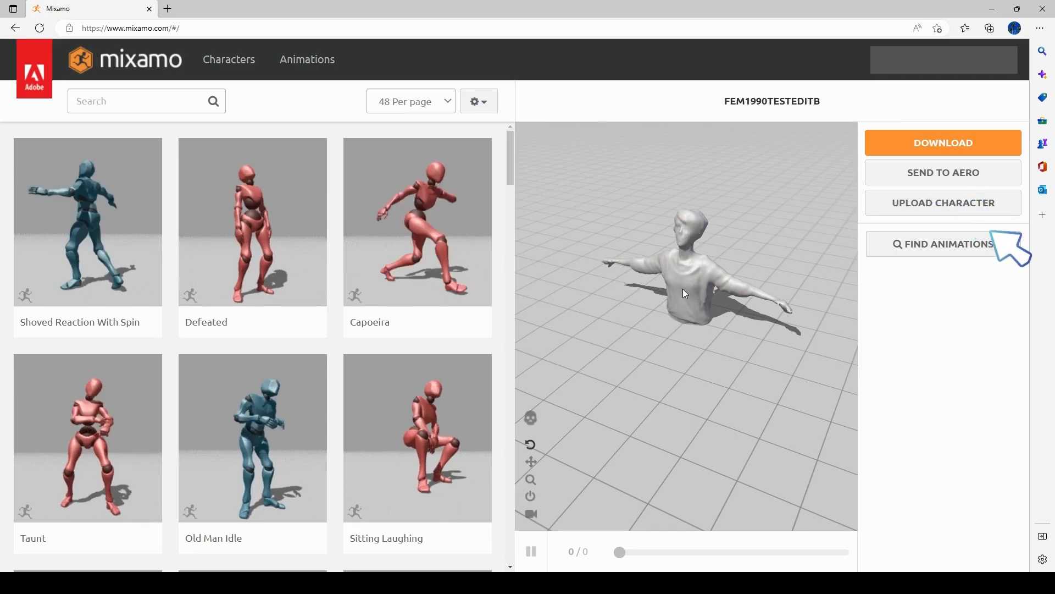
pyautogui.click(905, 209)
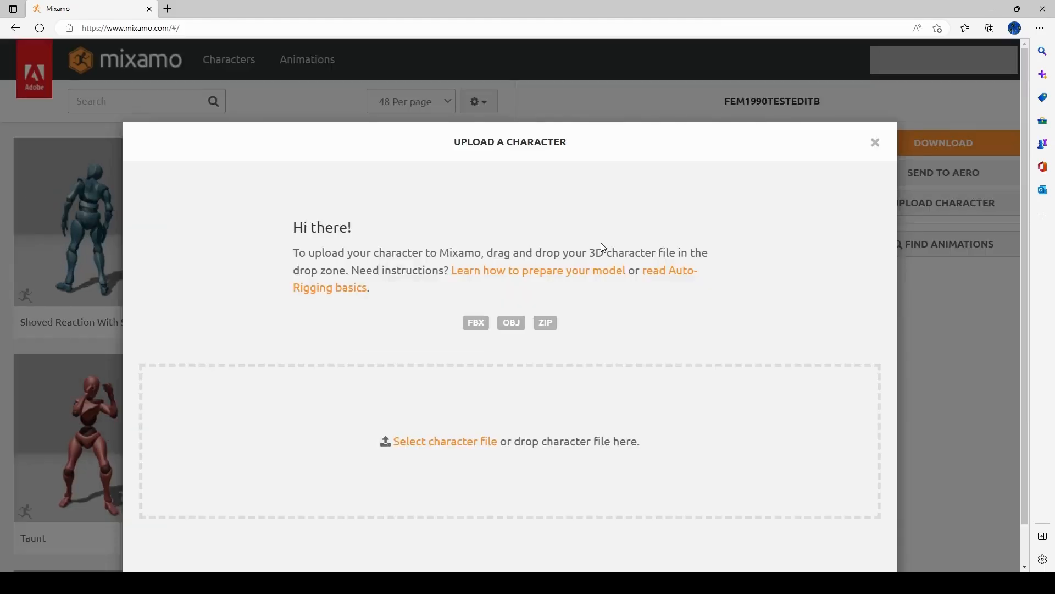
pyautogui.hotkey('alt', 'Tab')
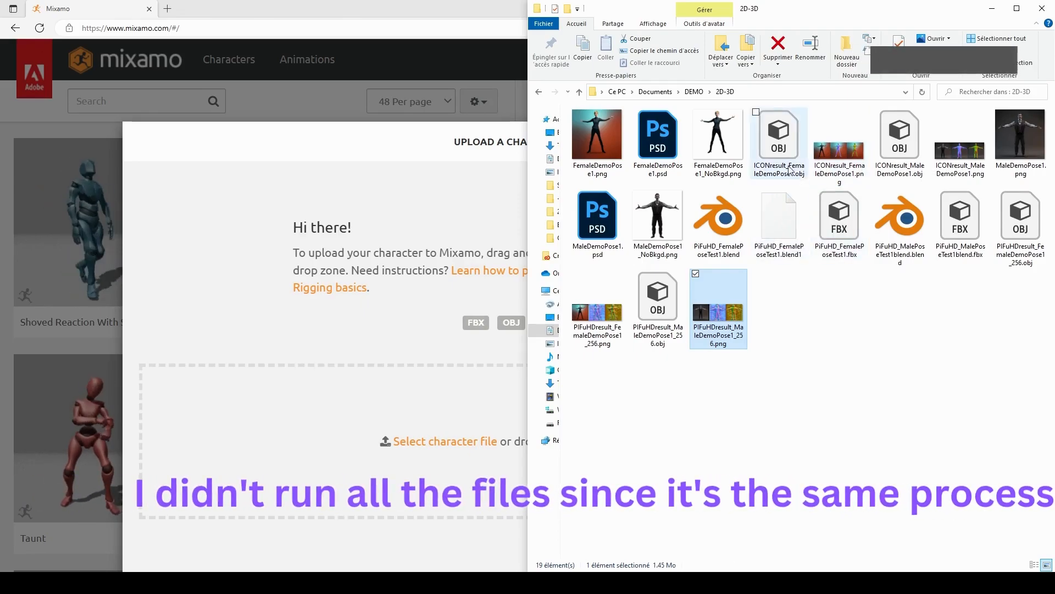
pyautogui.click(784, 151)
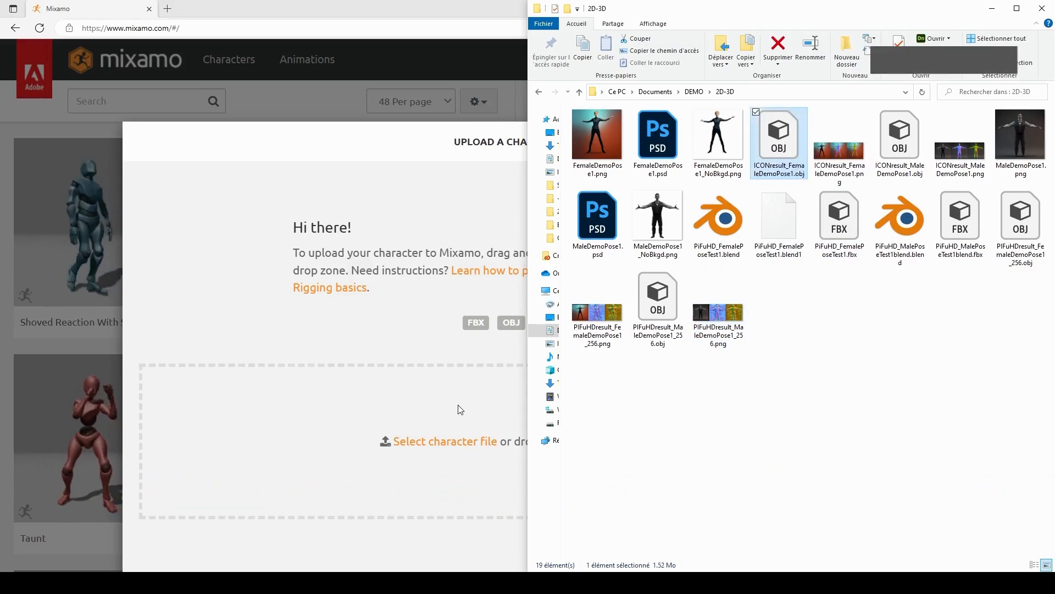
pyautogui.moveTo(780, 137); pyautogui.dragTo(387, 424)
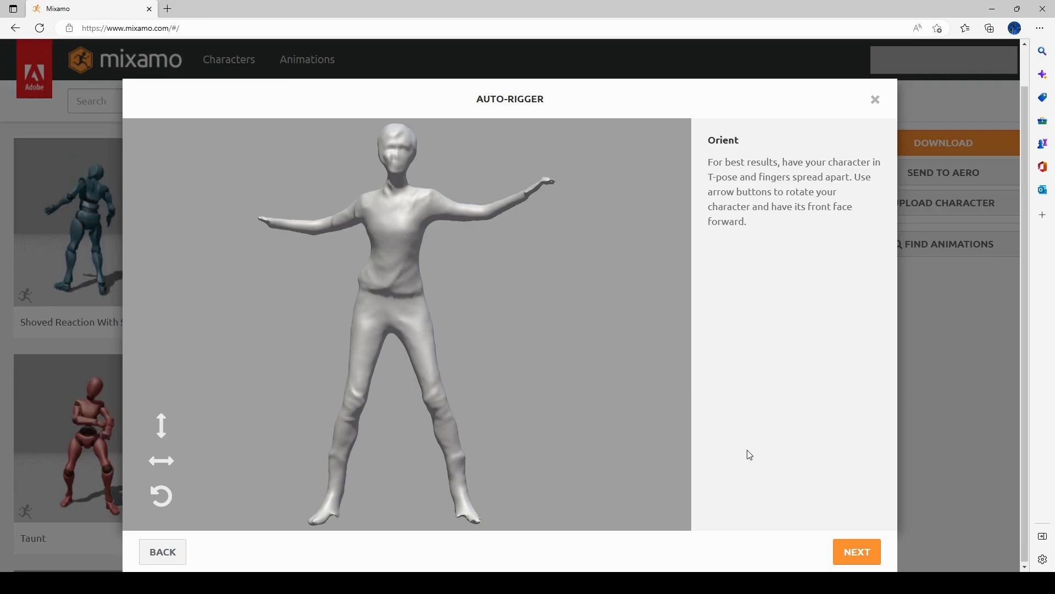
# Accept the character's orientation in the Auto-Rigger and place the chin marker and both wrist markers on the figure
pyautogui.click(857, 551)
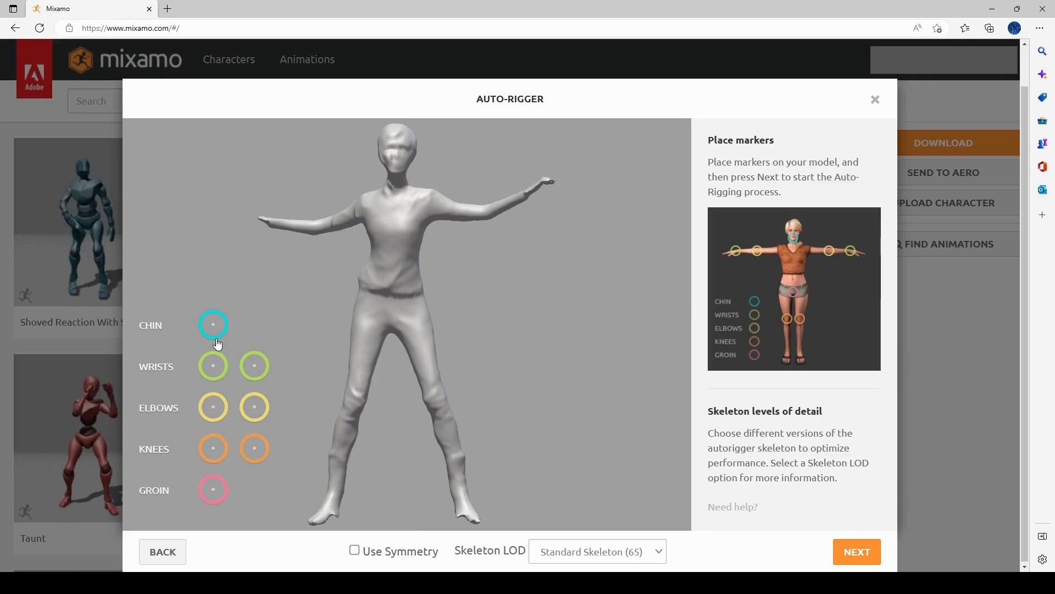
pyautogui.moveTo(217, 343); pyautogui.dragTo(398, 174)
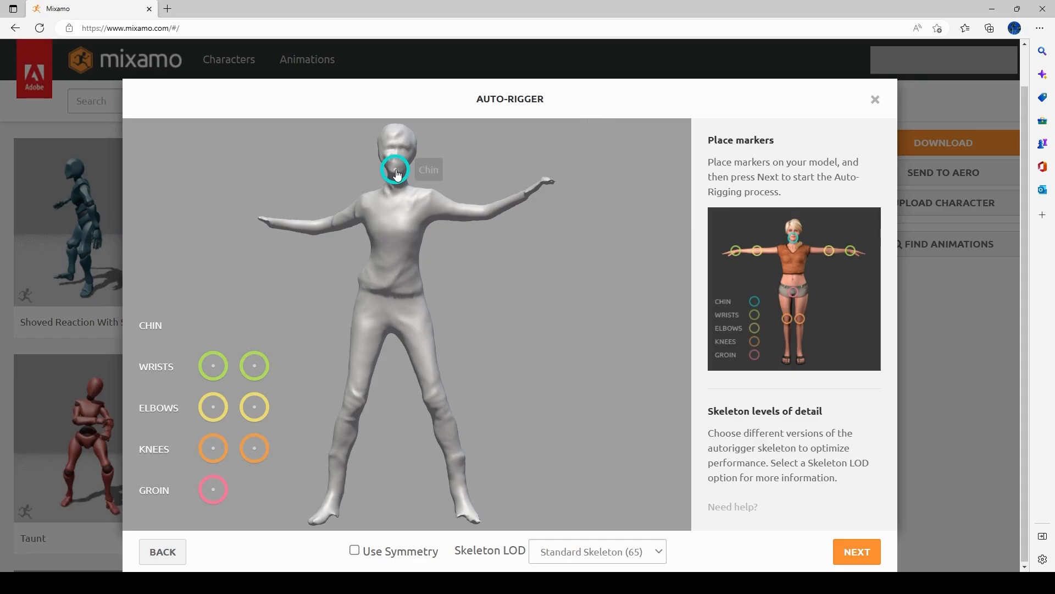
pyautogui.moveTo(214, 370)
pyautogui.mouseDown()
pyautogui.moveTo(213, 341)
pyautogui.moveTo(268, 341)
pyautogui.mouseUp()
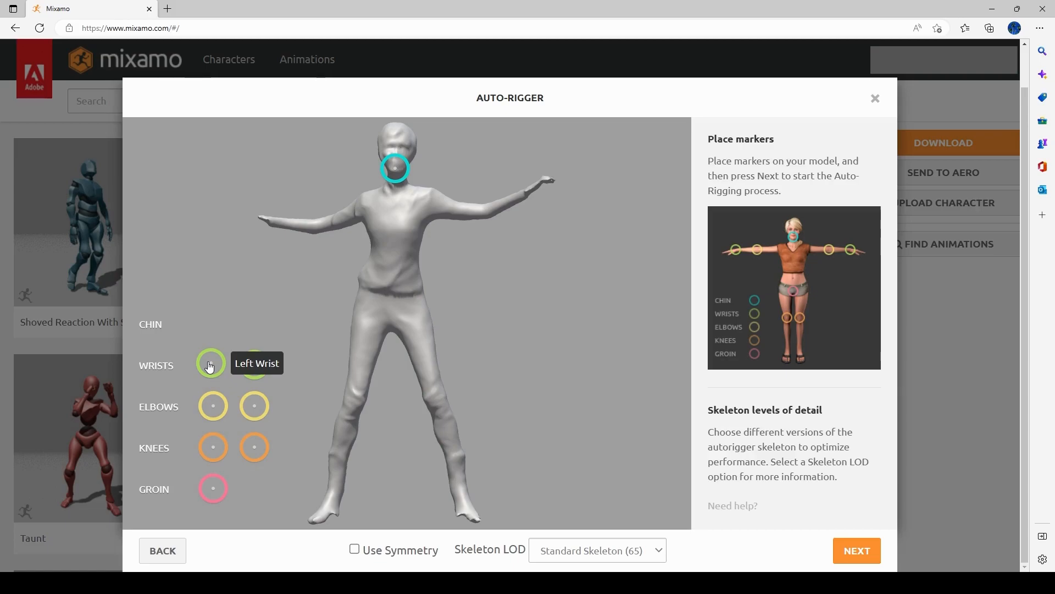
pyautogui.moveTo(209, 363); pyautogui.dragTo(275, 222)
pyautogui.moveTo(254, 364); pyautogui.dragTo(524, 196)
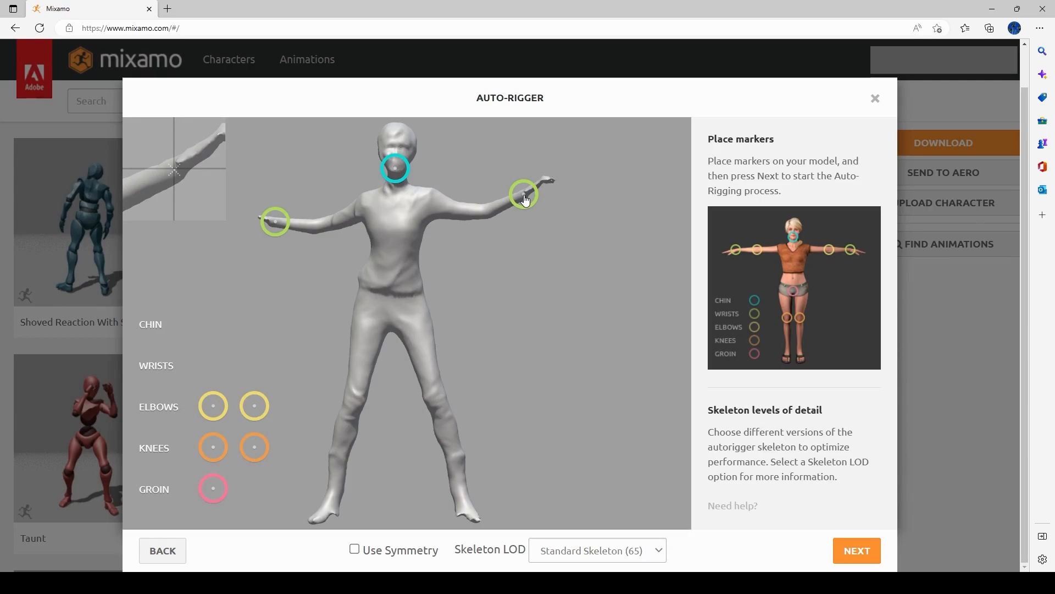
# Place the elbow, knee and groin markers, auto-rig with the Standard Skeleton (65), and proceed with the new character
pyautogui.moveTo(214, 405); pyautogui.dragTo(316, 226)
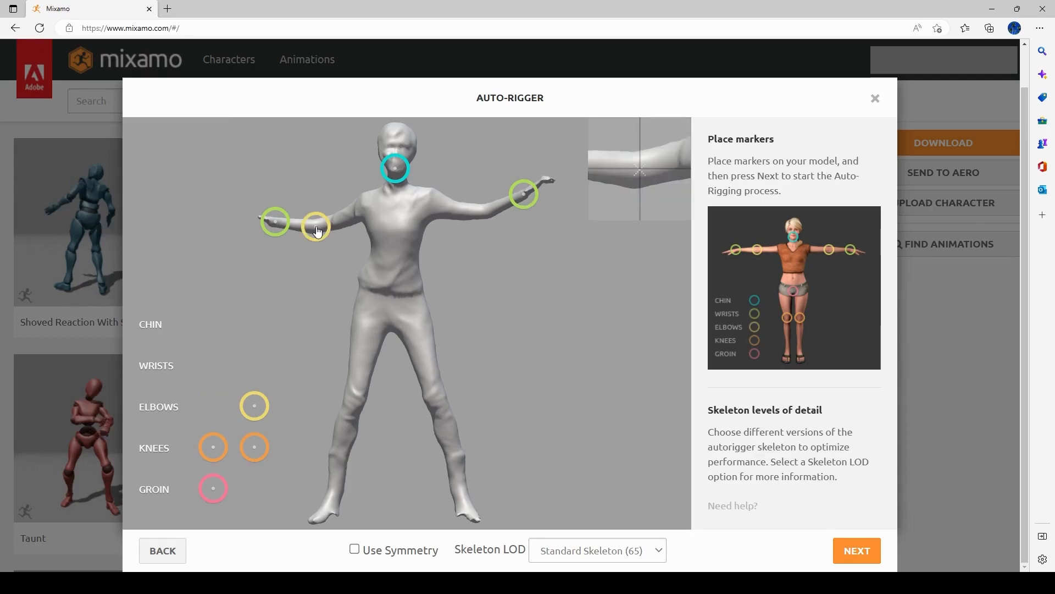
pyautogui.moveTo(255, 405)
pyautogui.mouseDown()
pyautogui.moveTo(460, 219)
pyautogui.moveTo(488, 216)
pyautogui.mouseUp()
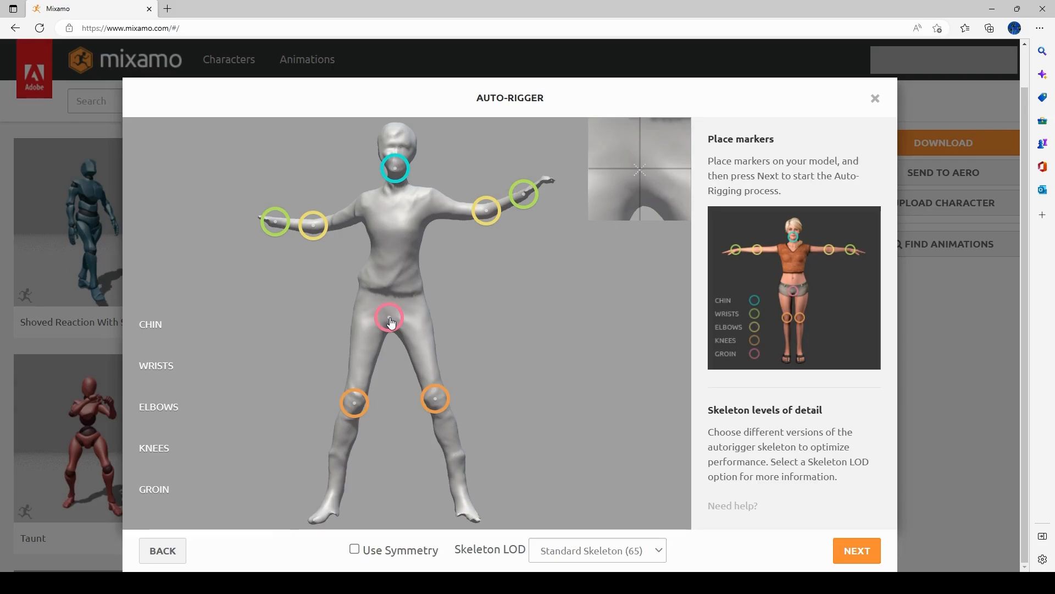
pyautogui.click(851, 551)
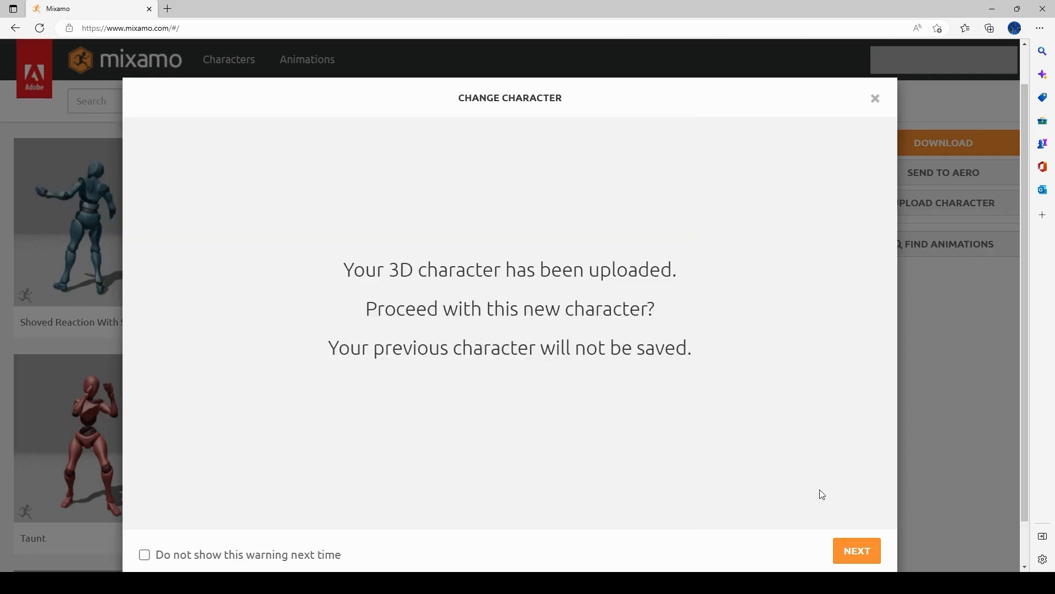
pyautogui.click(849, 550)
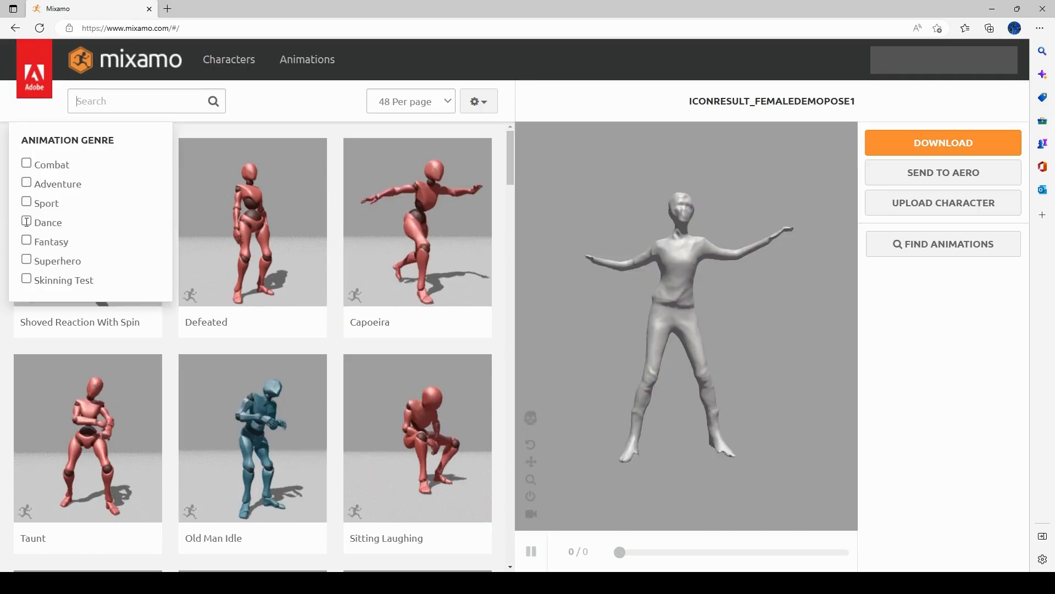
# Filter the animations by the Dance genre and apply Rumba Dancing to the rigged character
pyautogui.click(26, 222)
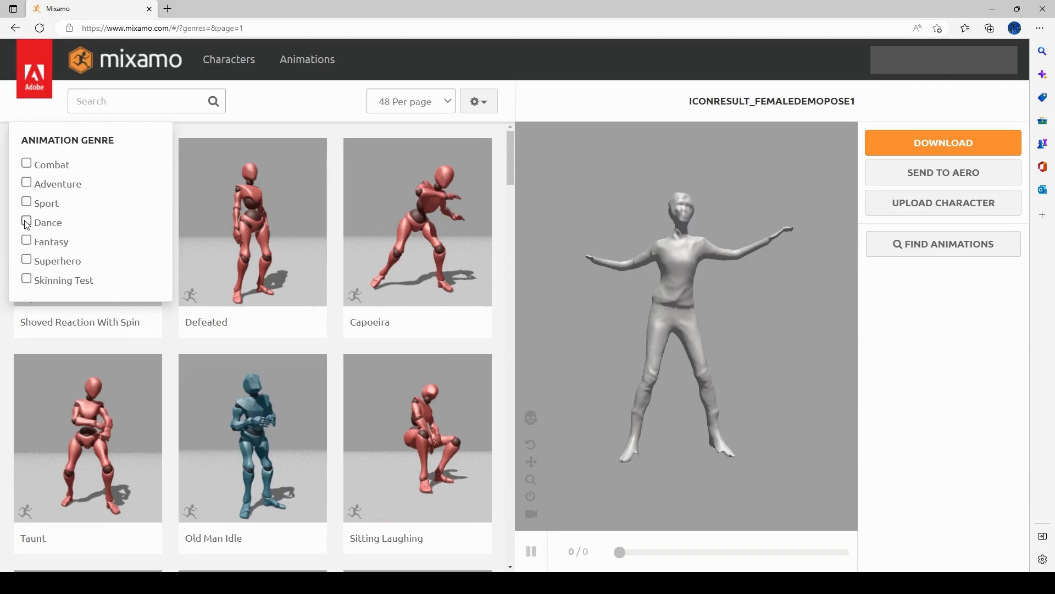
pyautogui.click(26, 222)
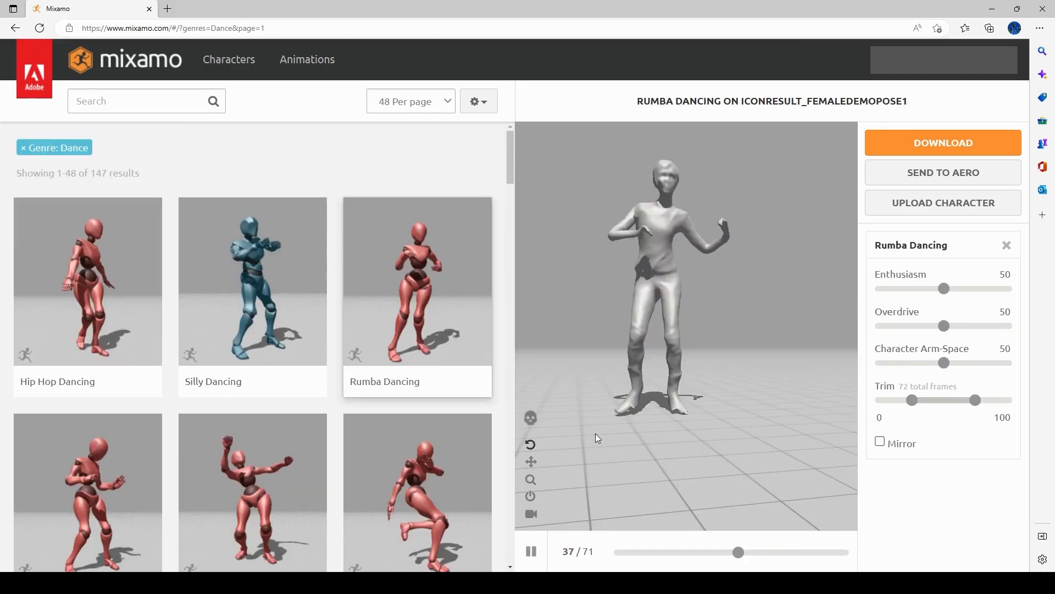
pyautogui.moveTo(640, 453); pyautogui.dragTo(601, 417)
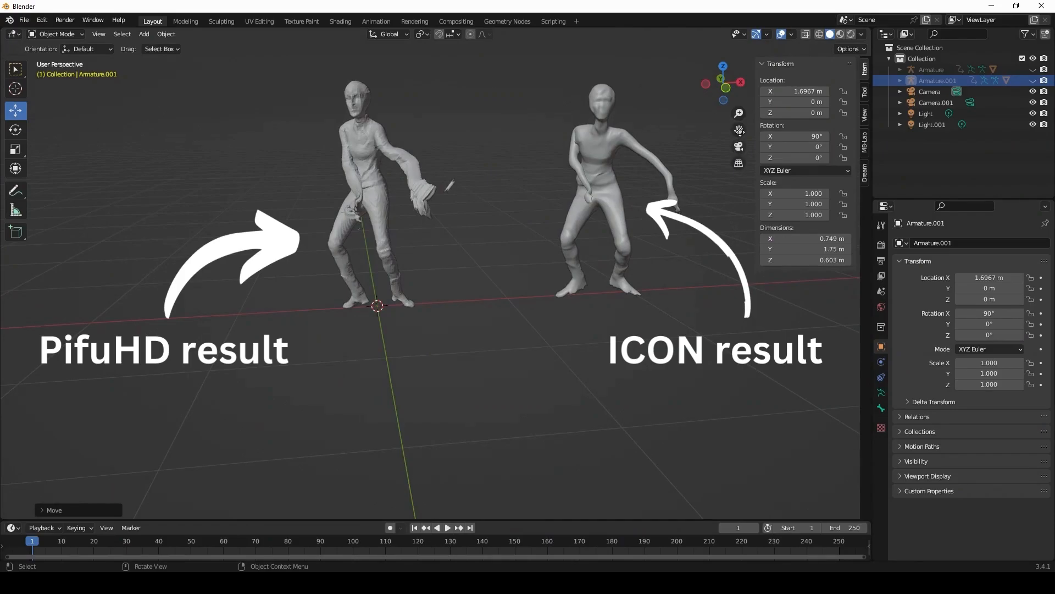
# Switch to Blender, play the animation, and compare the PIFuHD and ICON characters from the front, side, back and above
pyautogui.moveTo(739, 129); pyautogui.dragTo(677, 145)
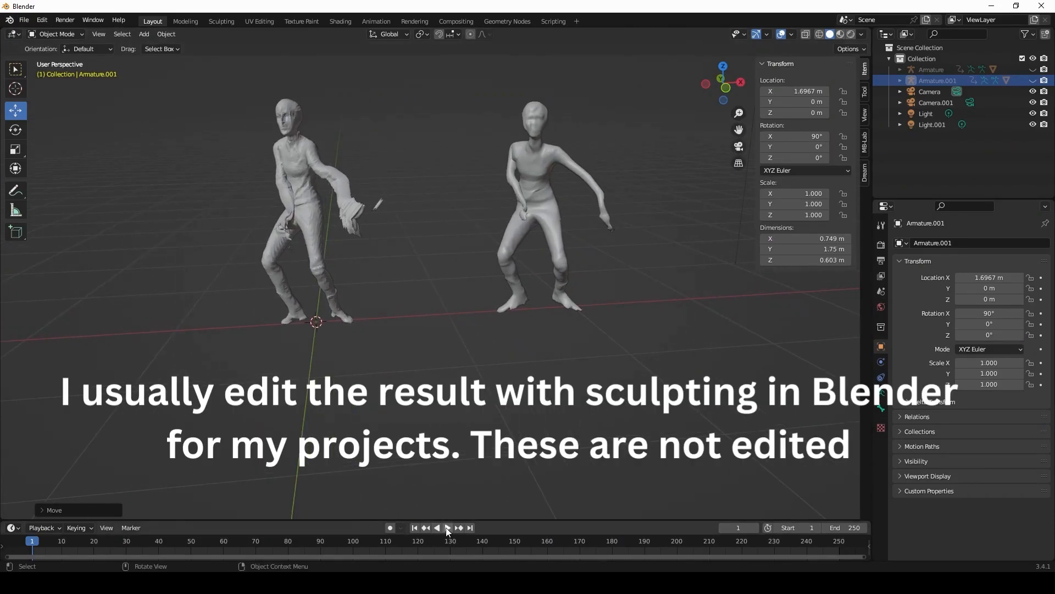
pyautogui.click(448, 528)
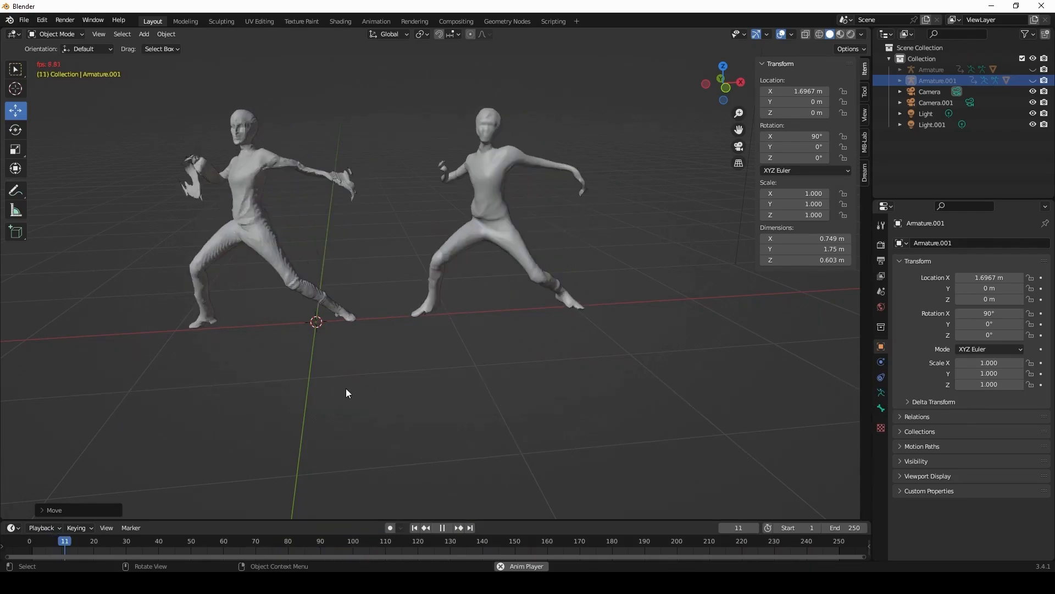
pyautogui.moveTo(346, 390); pyautogui.dragTo(447, 407)
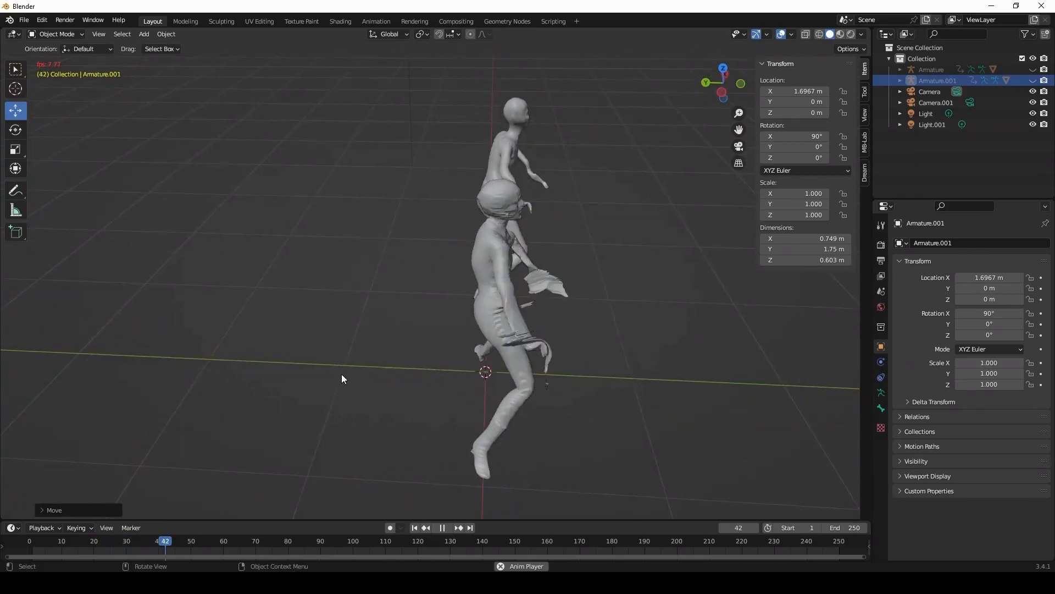
pyautogui.moveTo(358, 387); pyautogui.dragTo(390, 389)
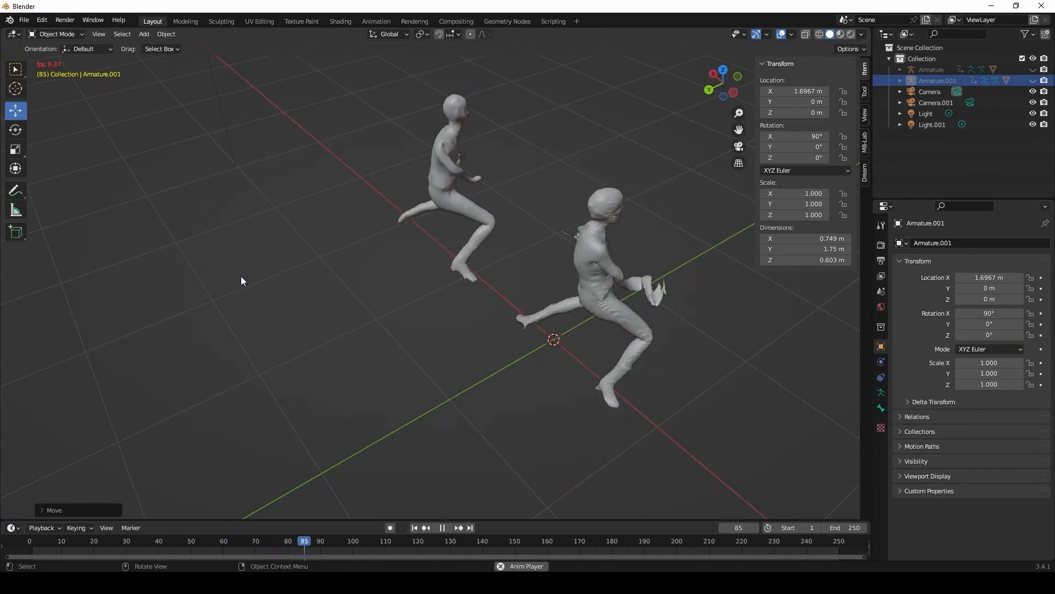
pyautogui.moveTo(245, 283); pyautogui.dragTo(329, 294)
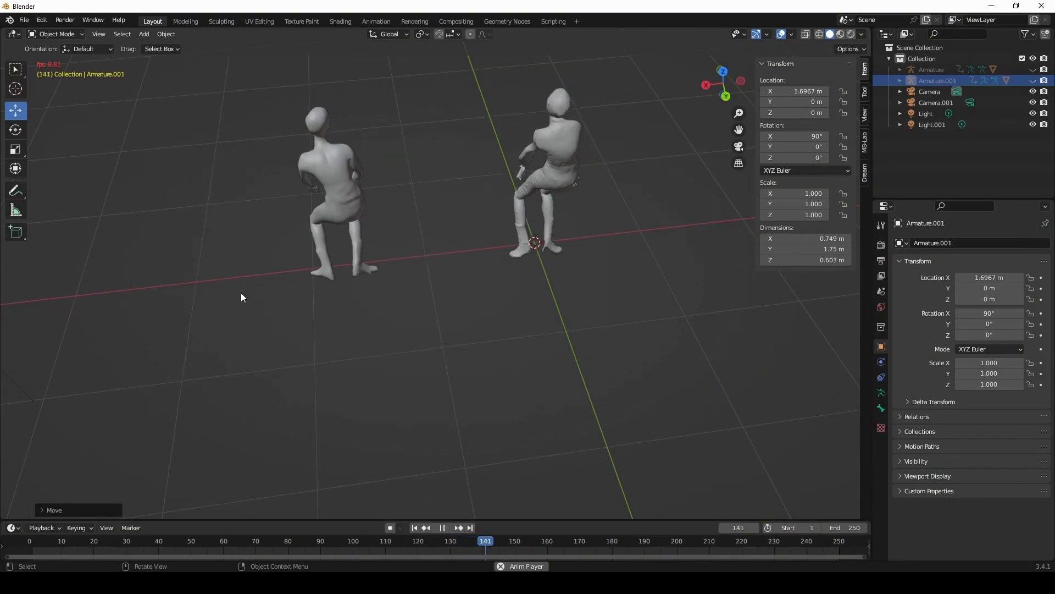
pyautogui.moveTo(259, 306); pyautogui.dragTo(288, 334)
pyautogui.moveTo(317, 336); pyautogui.dragTo(358, 340)
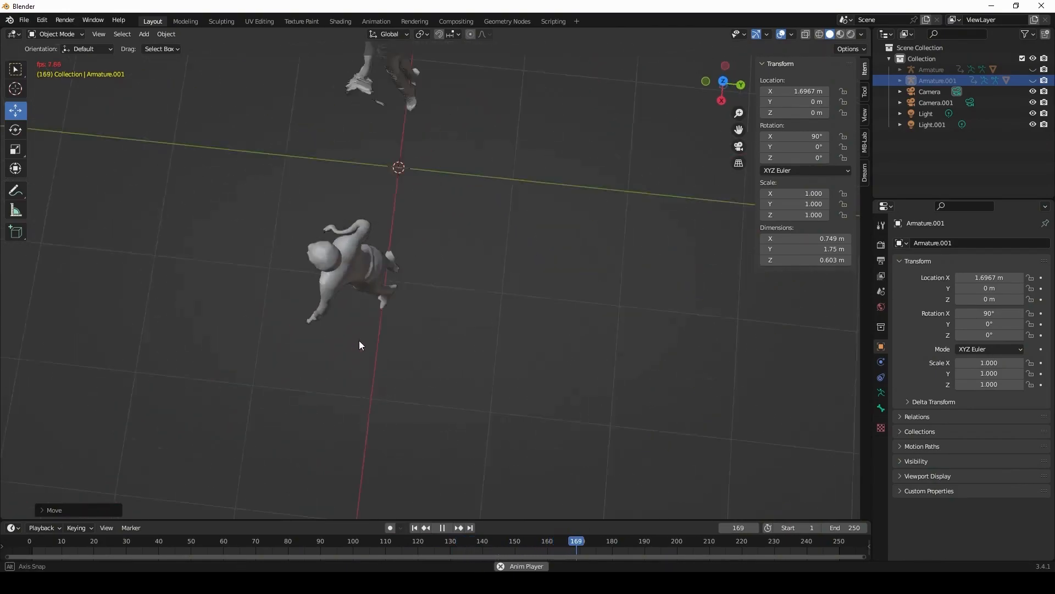
pyautogui.moveTo(738, 129)
pyautogui.mouseDown()
pyautogui.moveTo(736, 202)
pyautogui.moveTo(731, 140)
pyautogui.mouseUp()
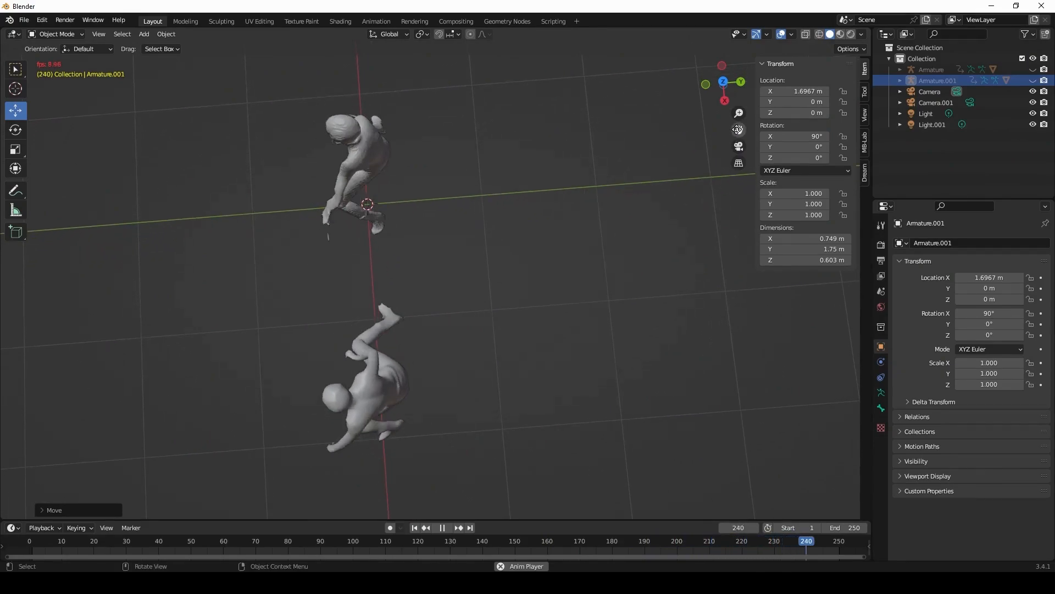
pyautogui.moveTo(269, 267); pyautogui.dragTo(365, 210)
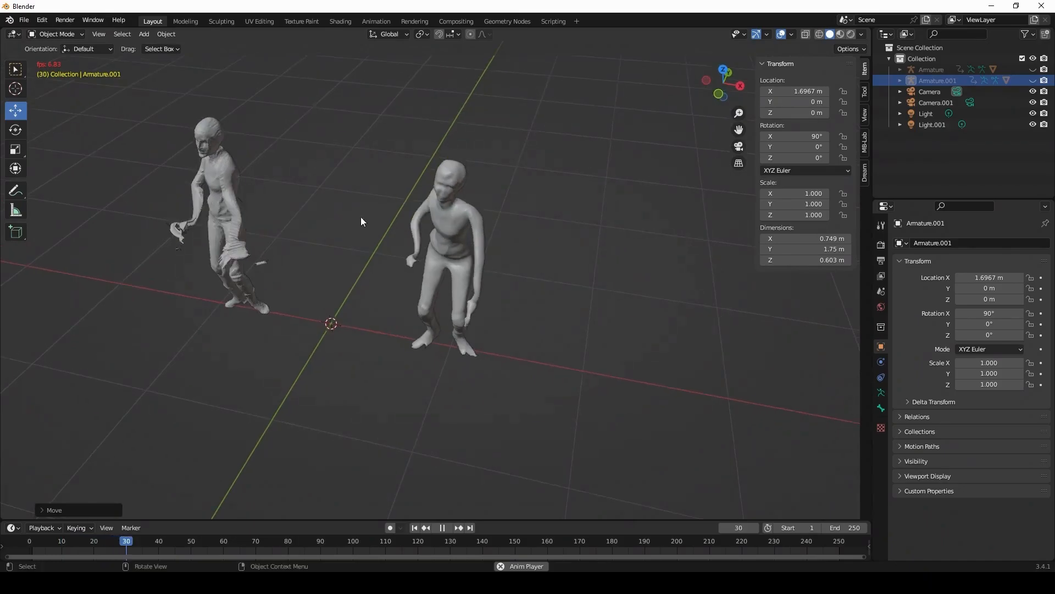